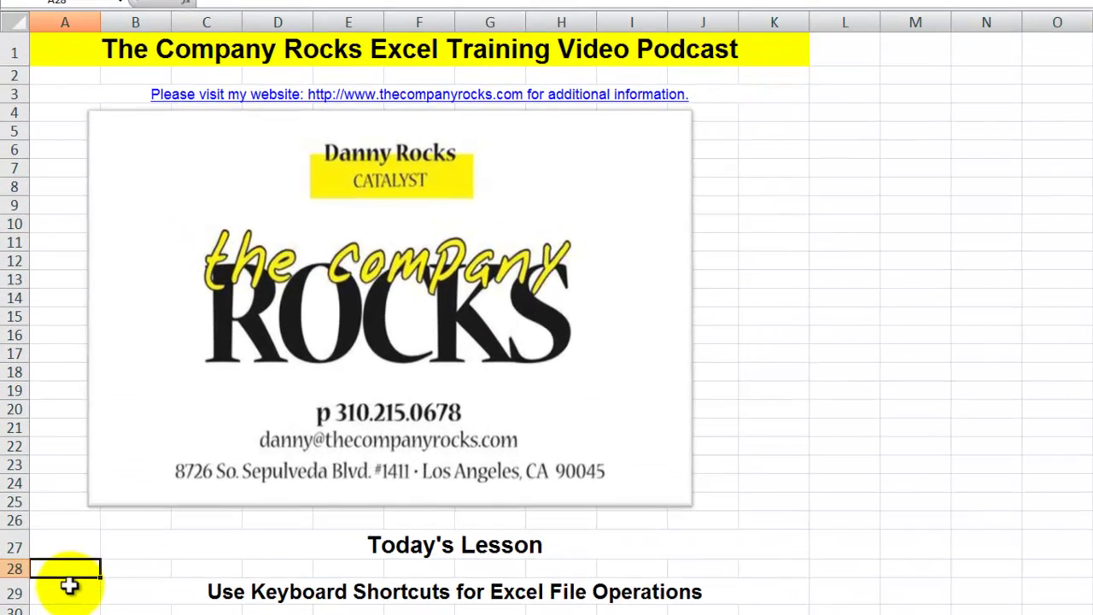
# Step: Move to the File Operations sheet and point out the Excel 2007/2010 file menus and the J10:J20 shortcuts
pyautogui.click(48, 519)
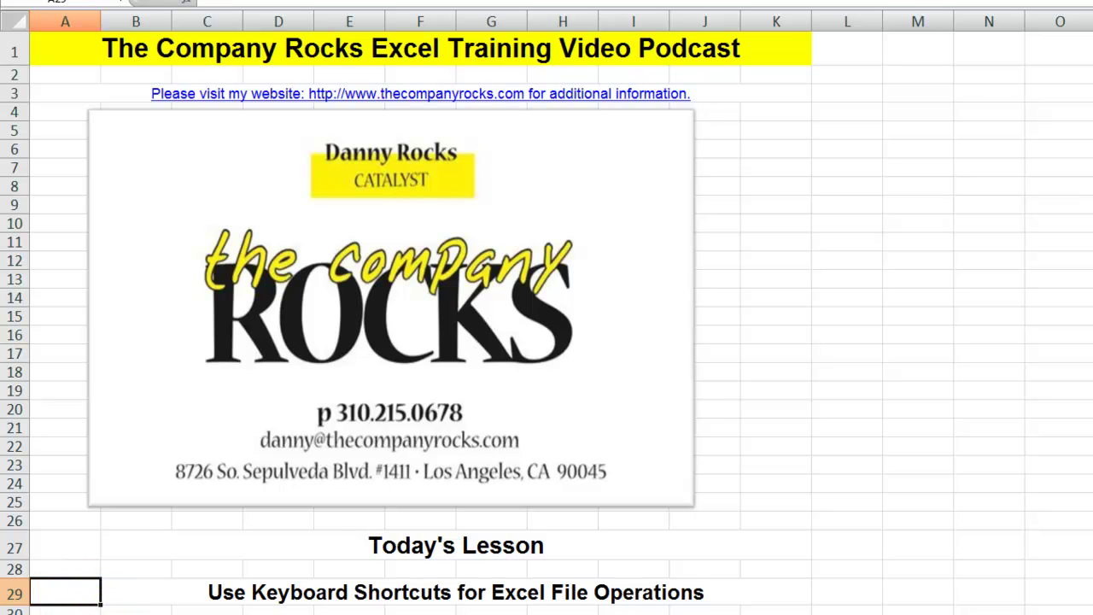
pyautogui.hotkey('ctrl', 'pagedown')
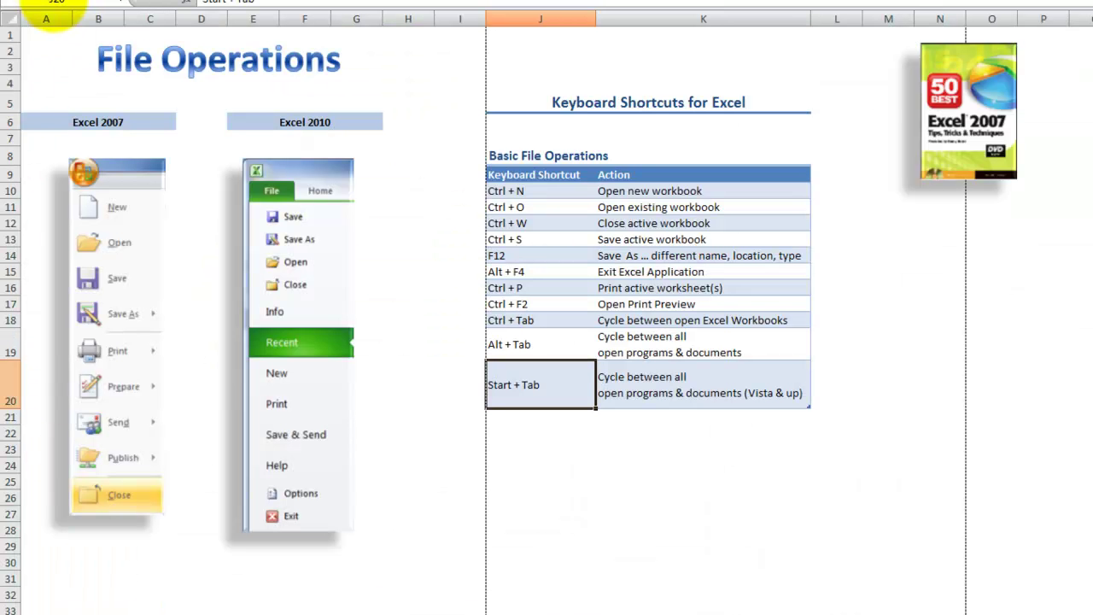
pyautogui.click(47, 32)
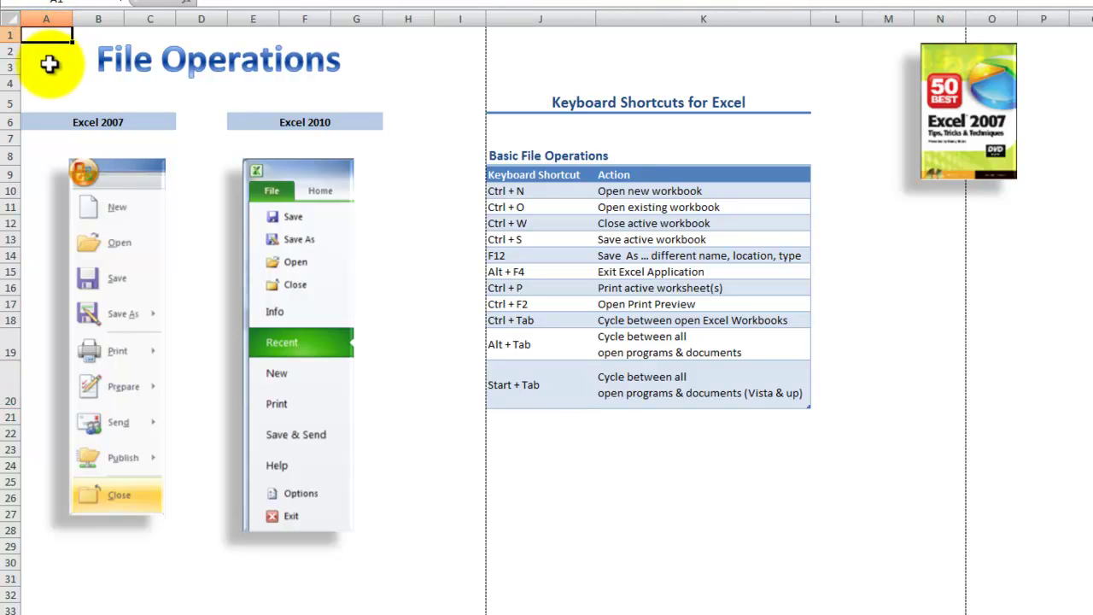
pyautogui.click(34, 138)
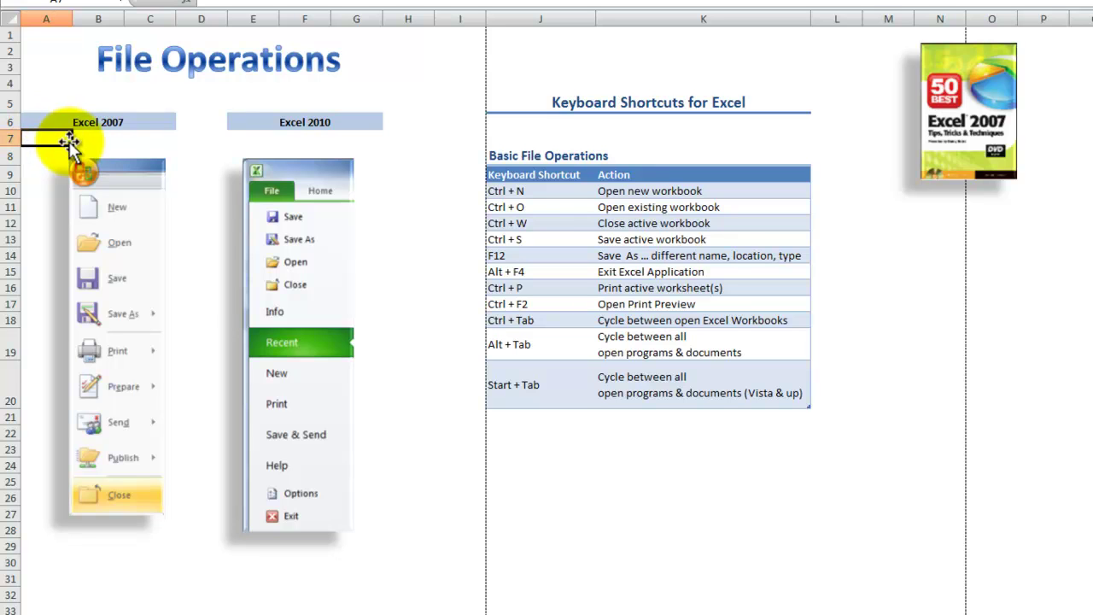
pyautogui.click(243, 140)
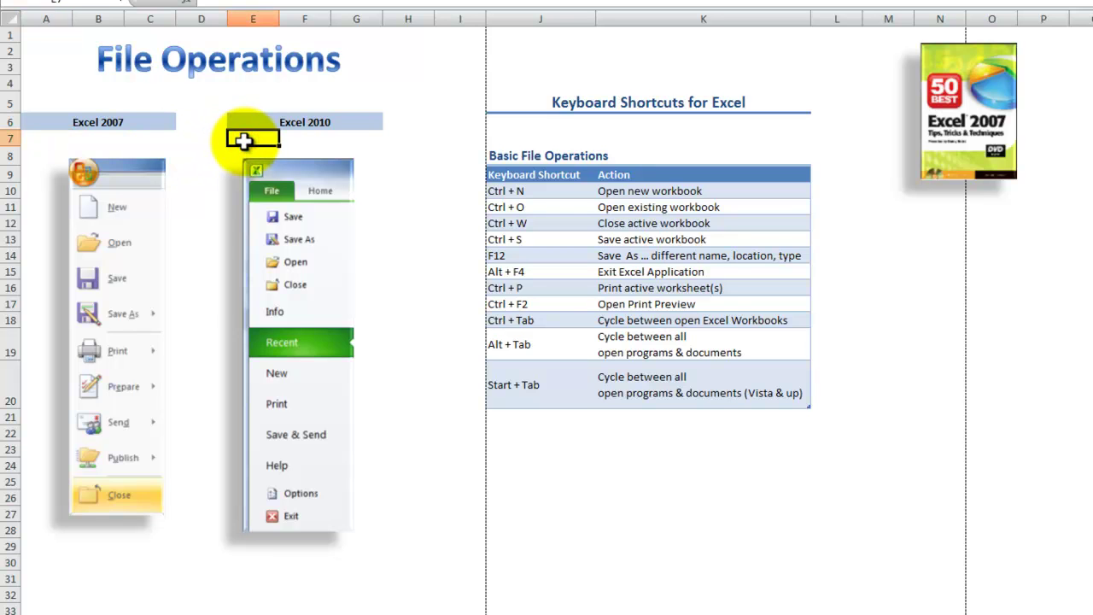
pyautogui.moveTo(557, 188); pyautogui.dragTo(569, 387)
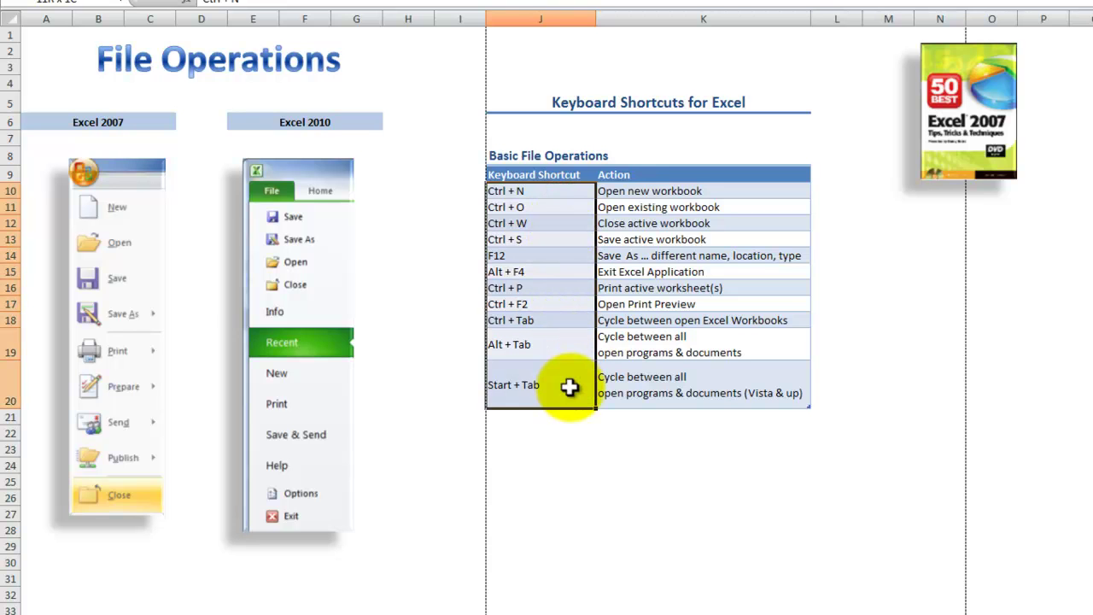
pyautogui.click(637, 207)
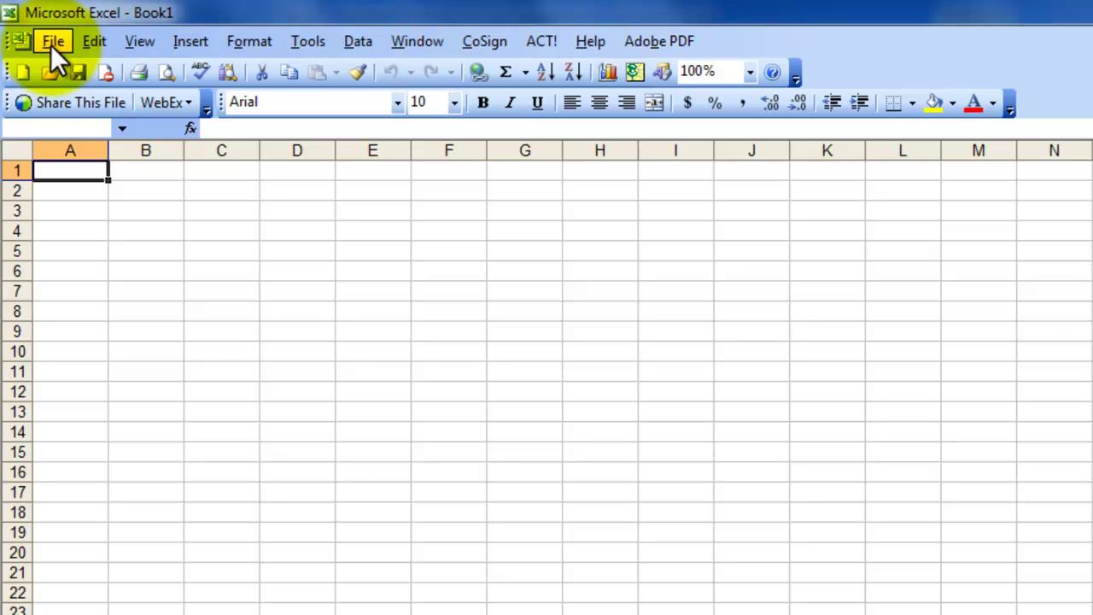
# Step: Open the File menu in the Excel 2003 Book1 window to list its file commands
pyautogui.click(51, 44)
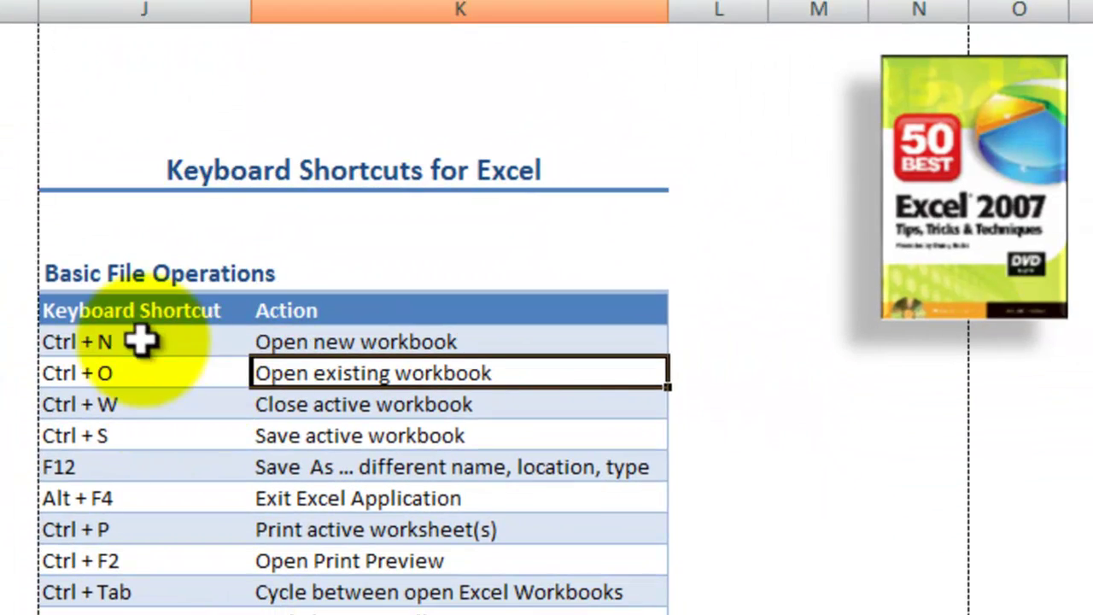
# Step: Select the Ctrl + N, Ctrl + O, Ctrl + W and Ctrl + S shortcut cells in turn
pyautogui.moveTo(142, 341); pyautogui.dragTo(147, 418)
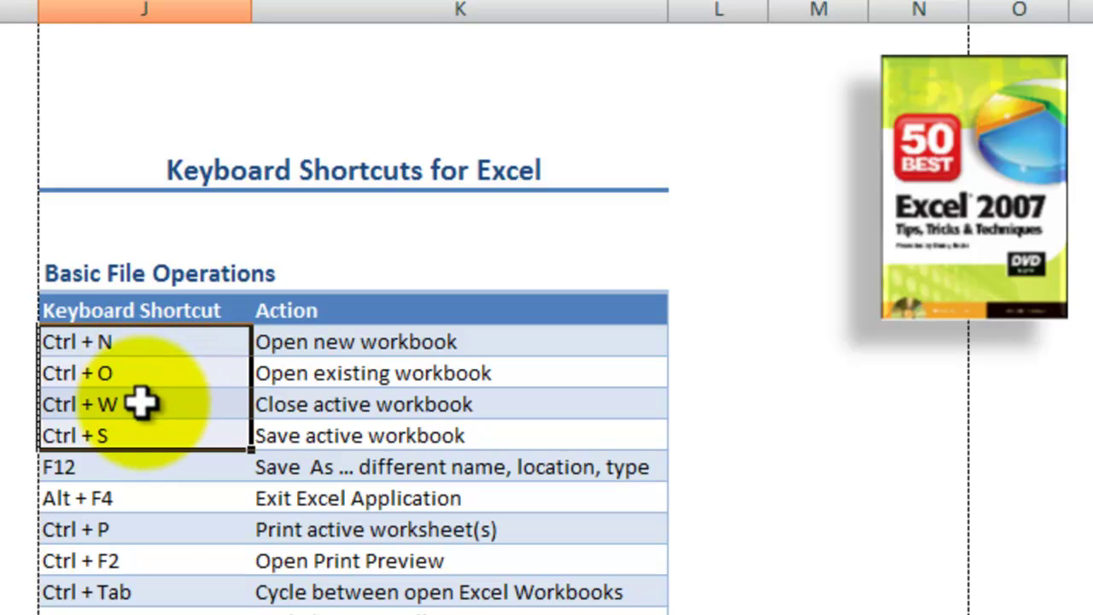
pyautogui.click(157, 345)
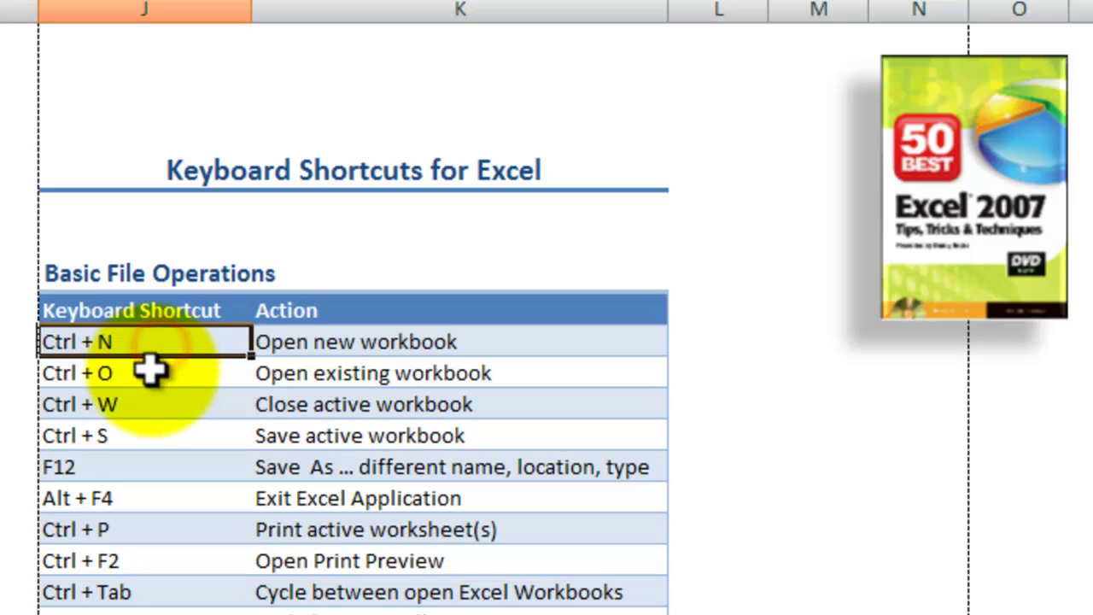
pyautogui.click(149, 373)
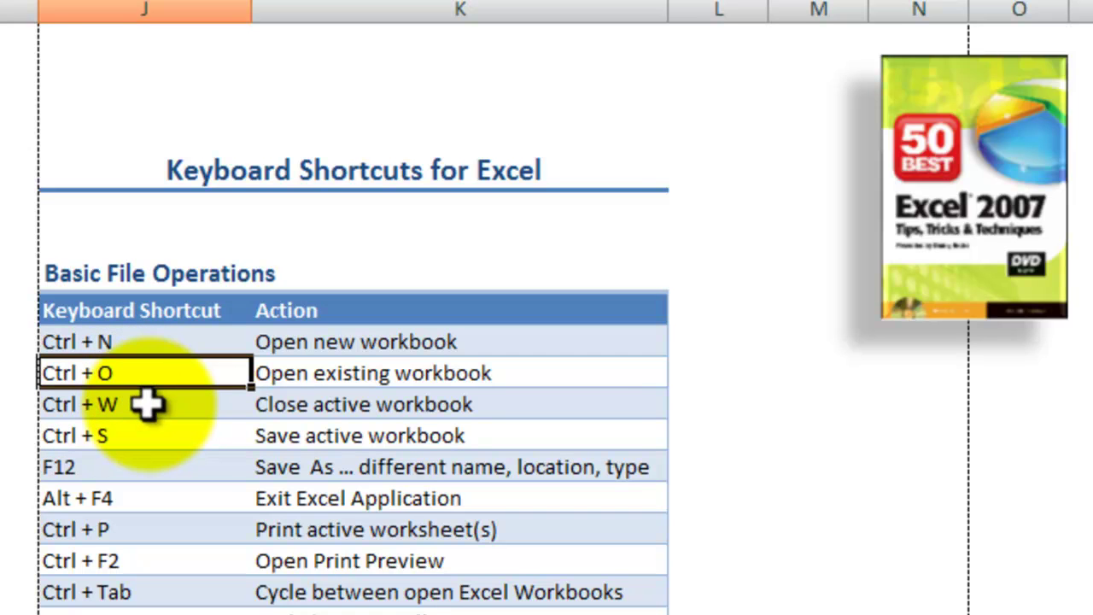
pyautogui.click(147, 405)
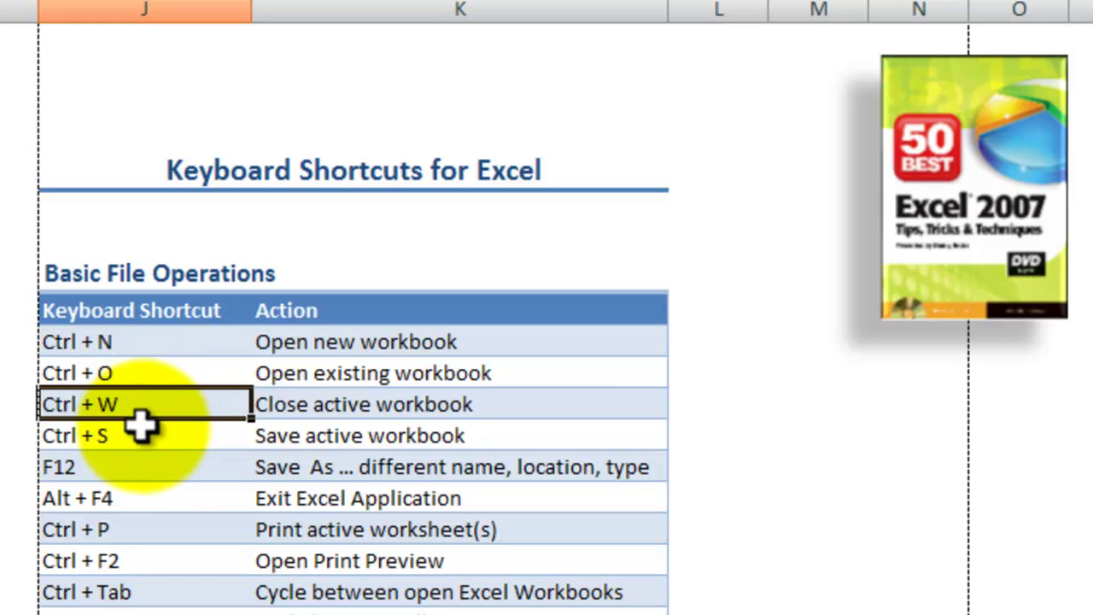
pyautogui.click(141, 429)
# Step: Highlight F12 with Save As, and Alt + F4 with Exit Excel Application
pyautogui.click(115, 466)
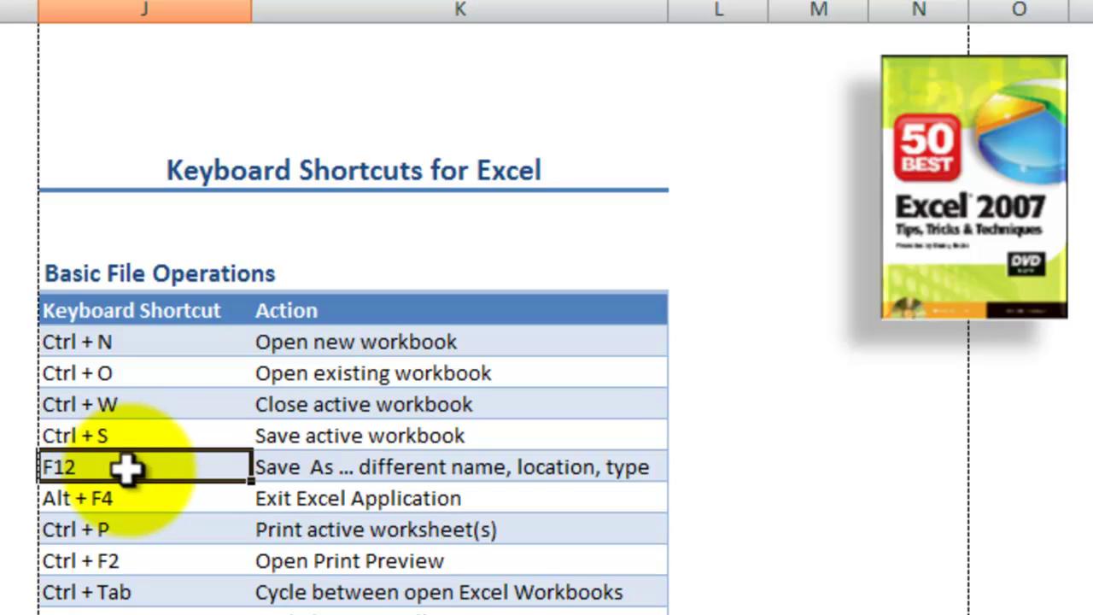
pyautogui.click(304, 467)
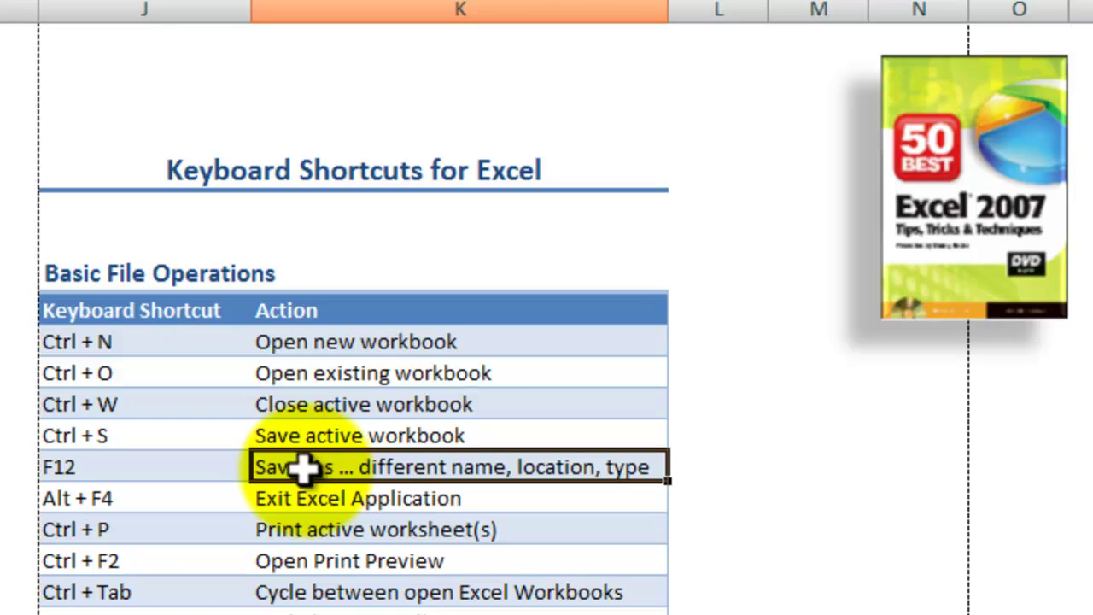
pyautogui.click(155, 501)
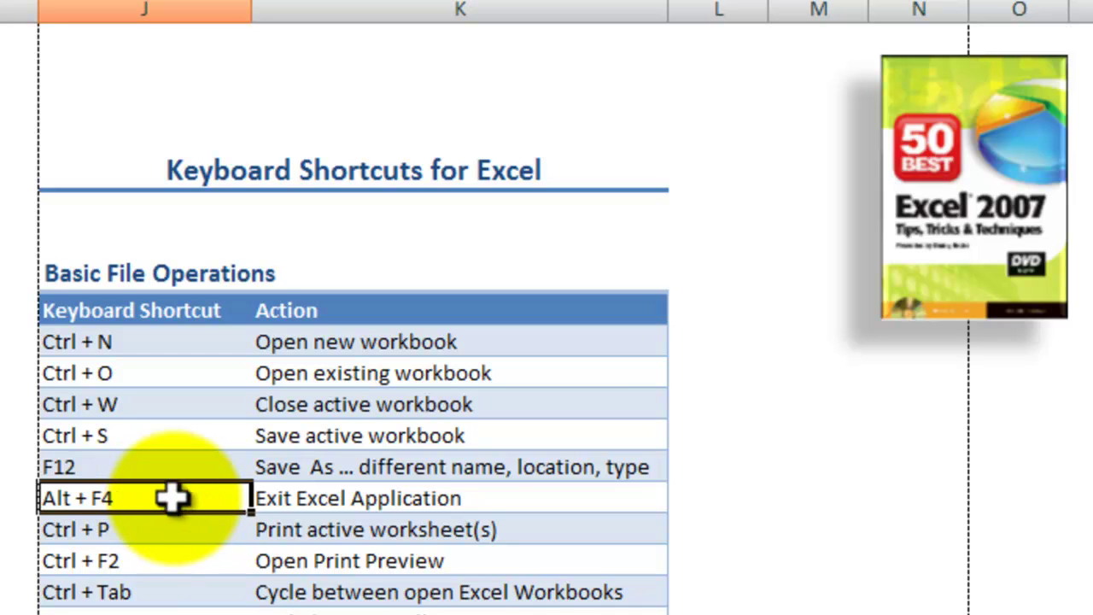
pyautogui.click(293, 499)
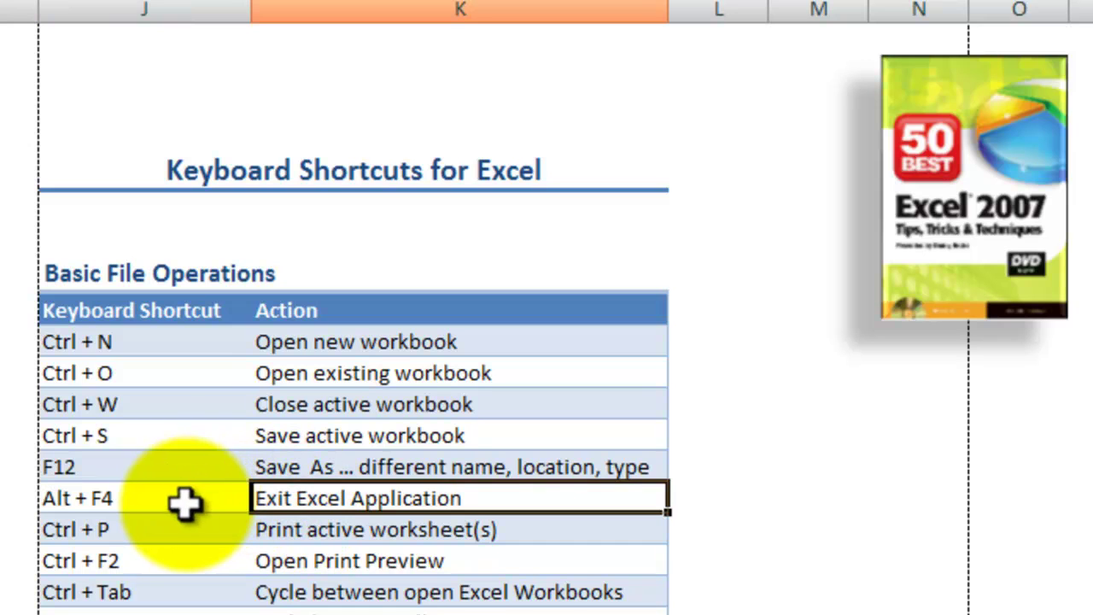
pyautogui.click(150, 342)
pyautogui.moveTo(150, 342); pyautogui.dragTo(164, 499)
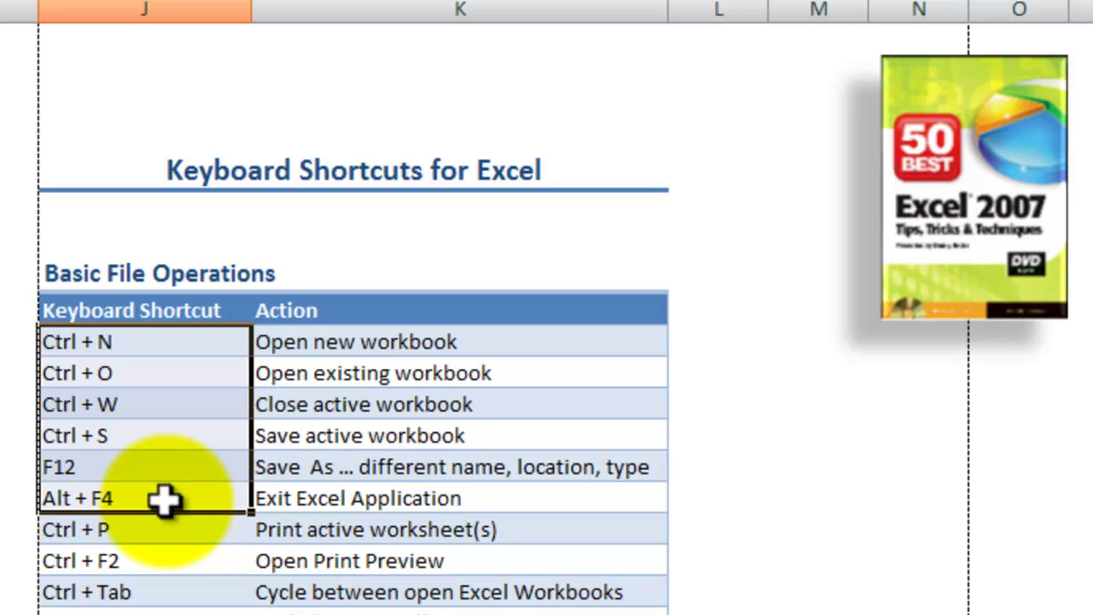
pyautogui.click(161, 528)
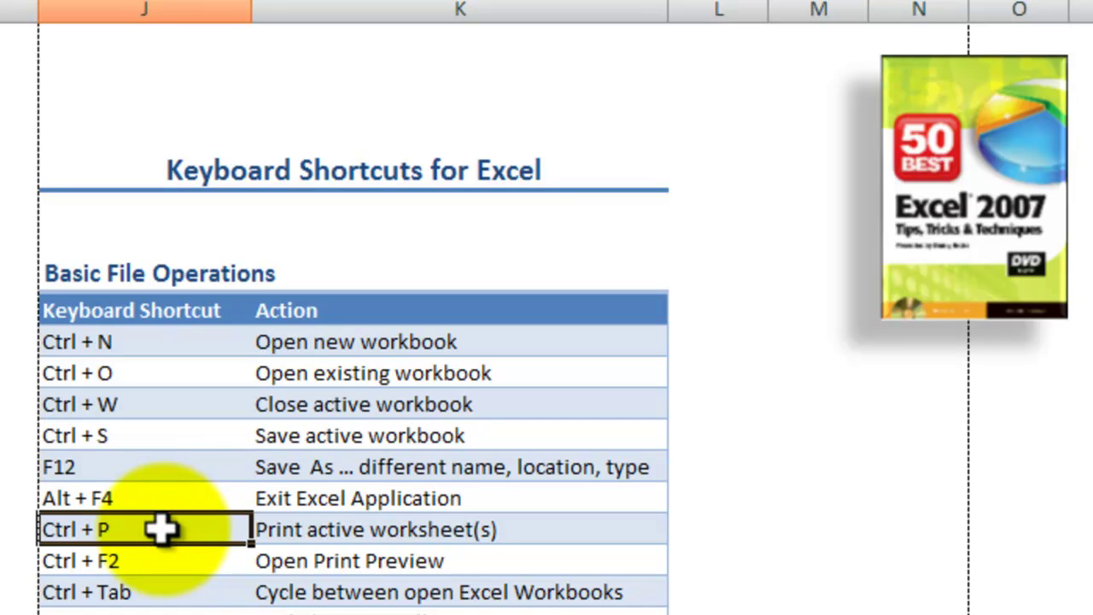
pyautogui.click(356, 527)
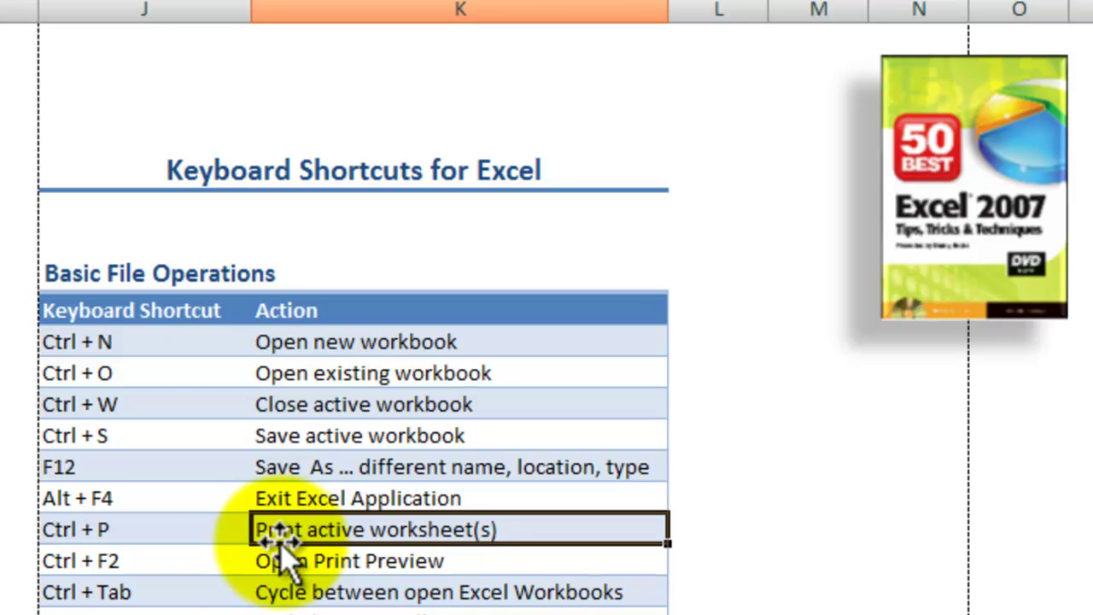
pyautogui.click(177, 562)
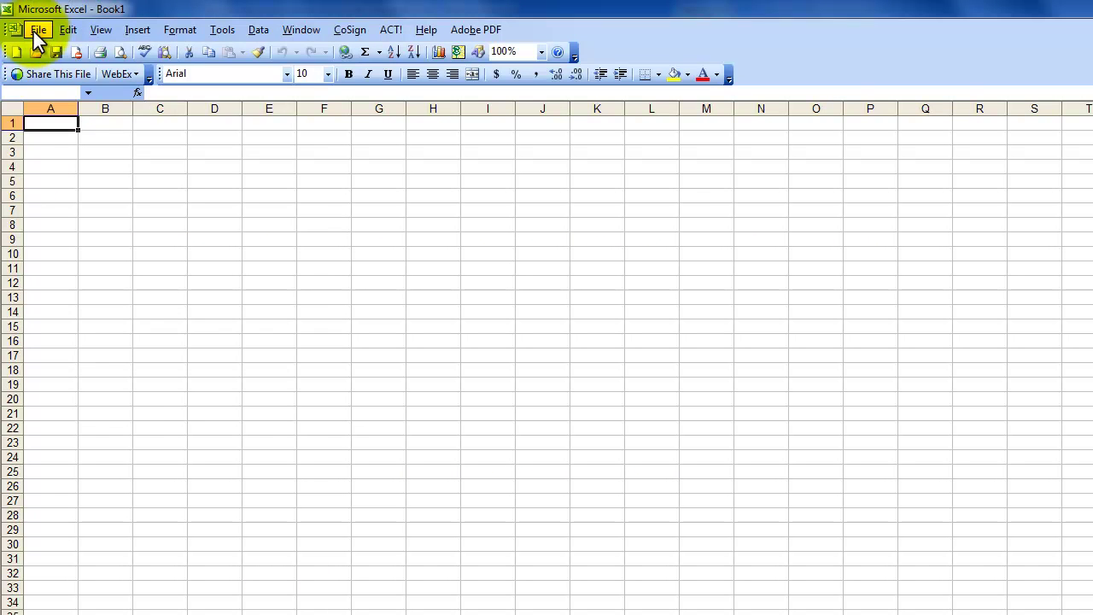
# Step: Show Print Preview in the Excel 2003 File menu, then close the menu without choosing anything
pyautogui.click(35, 31)
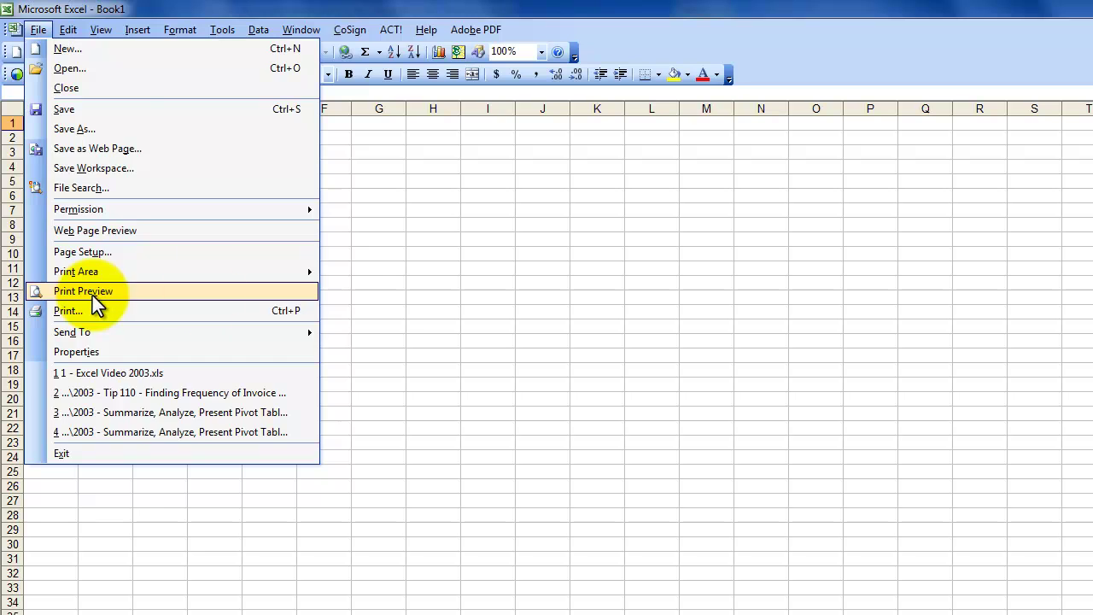
pyautogui.click(367, 278)
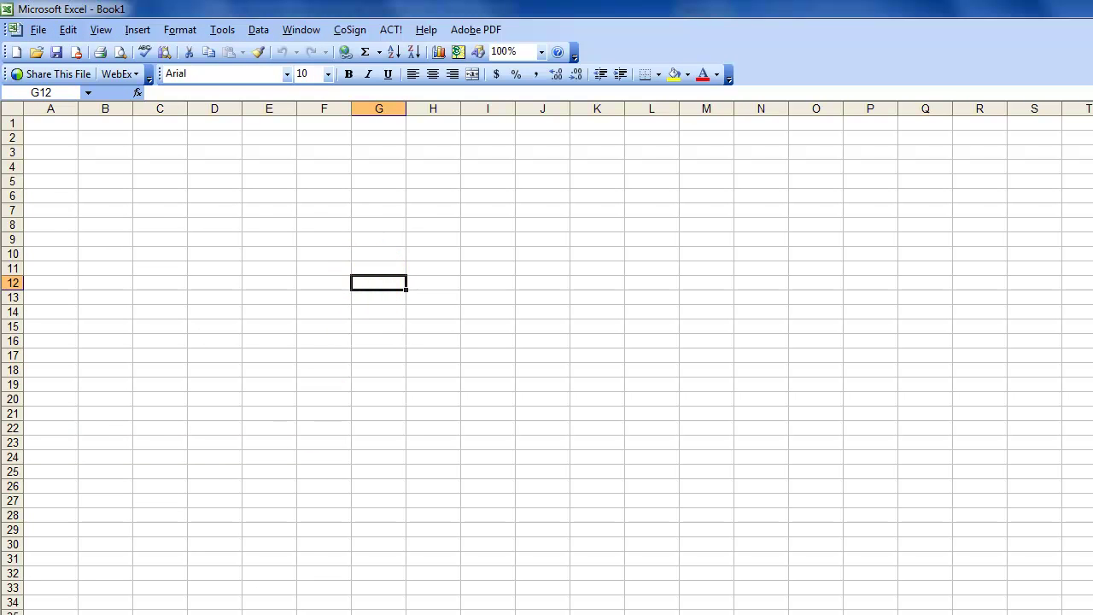
pyautogui.hotkey('alt', 'Tab')
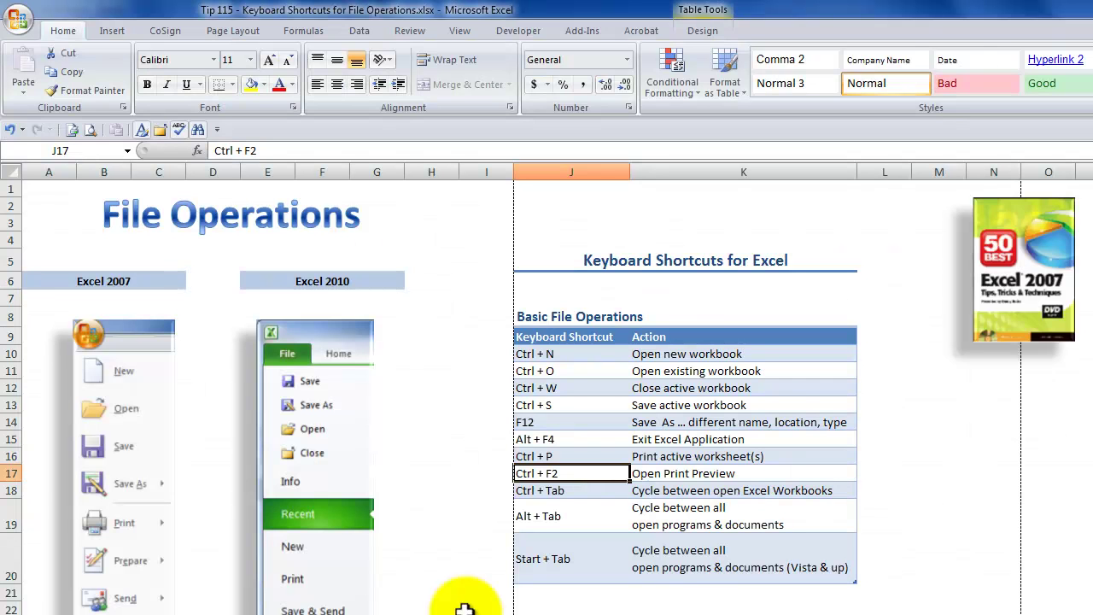
pyautogui.hotkey('ctrl', 'F2')
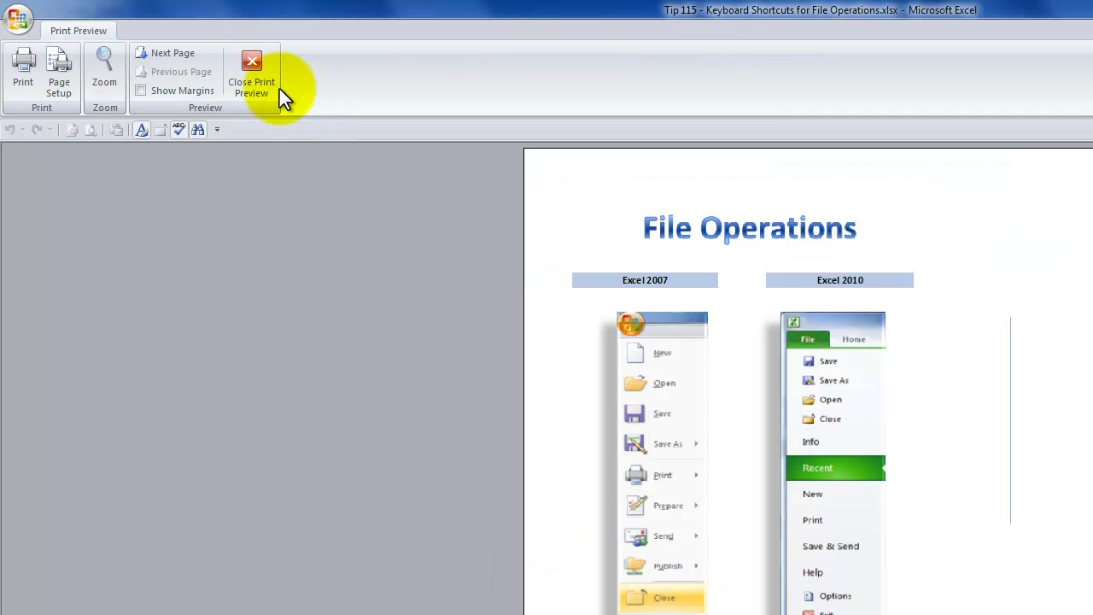
pyautogui.press('Escape')
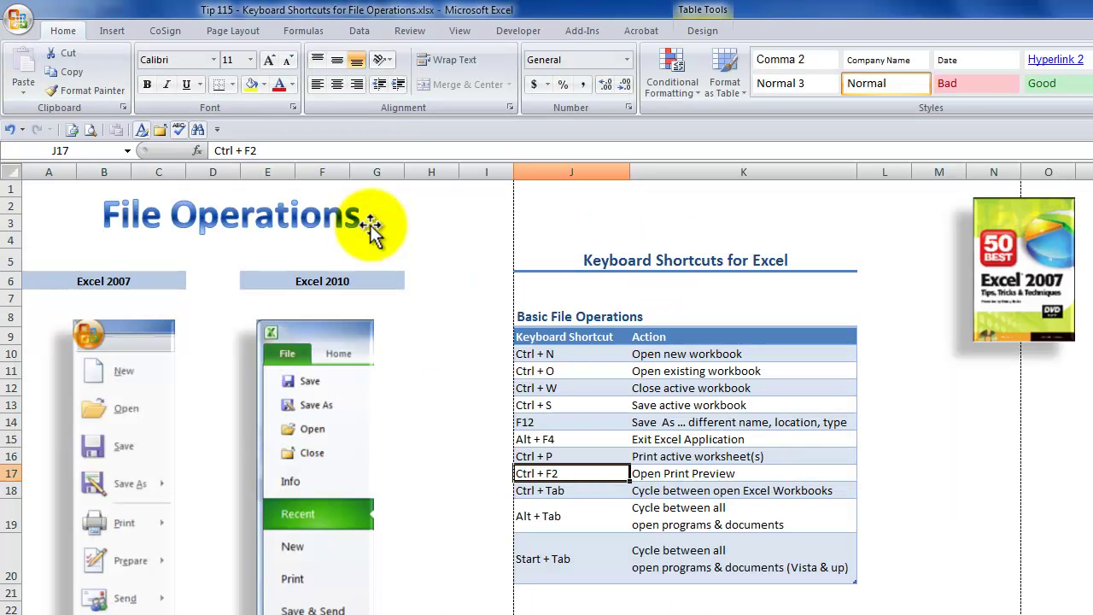
pyautogui.click(570, 491)
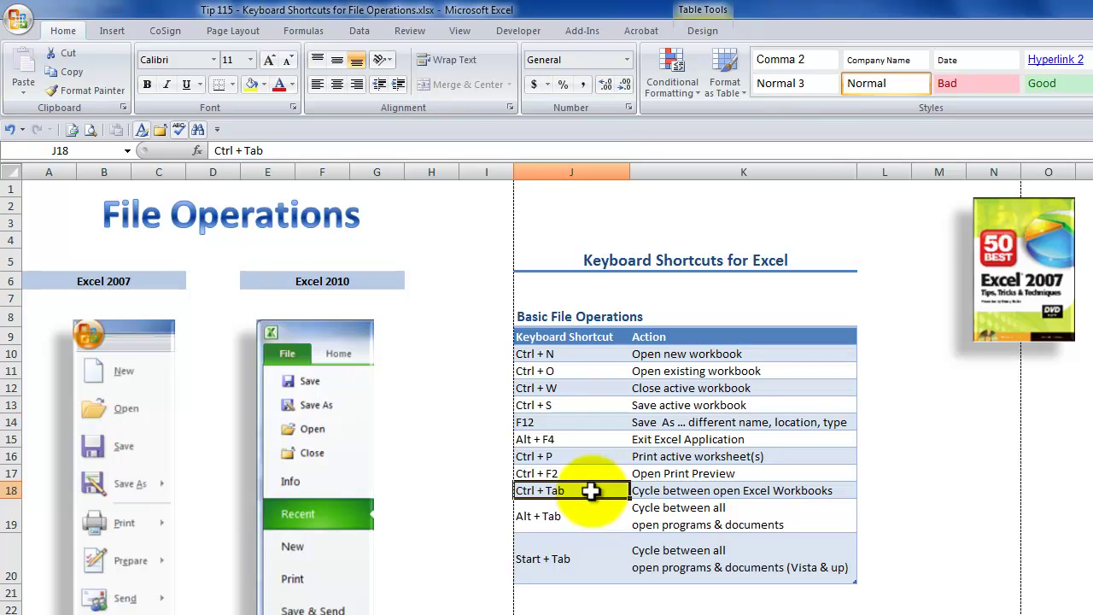
# Step: Create blank workbook Book12 with Ctrl+N and toggle back to Tip 115 using Ctrl+Tab
pyautogui.click(583, 354)
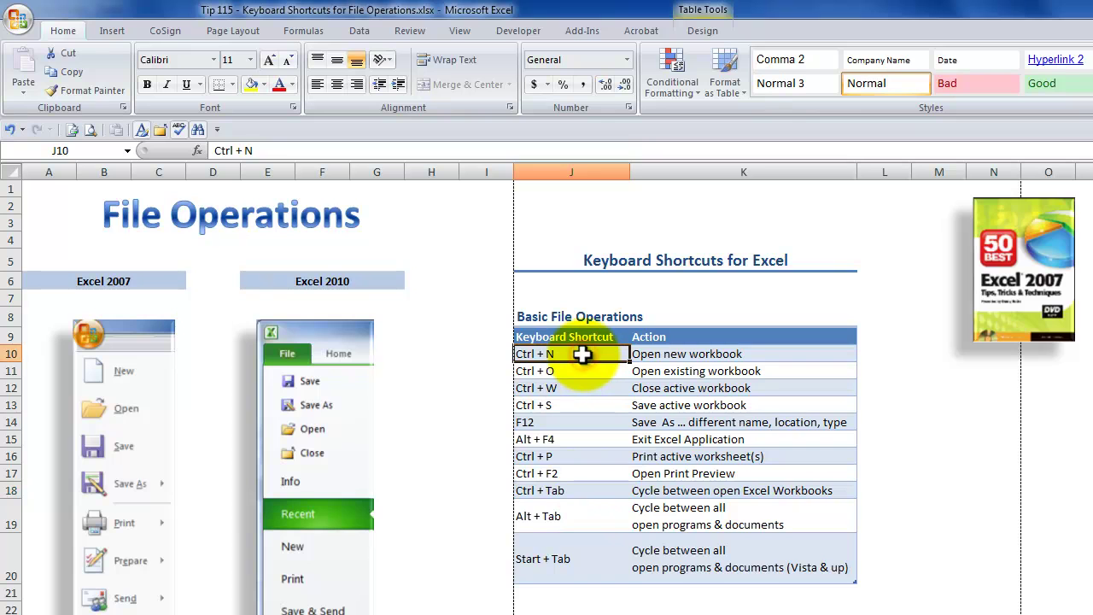
pyautogui.hotkey('ctrl', 'n')
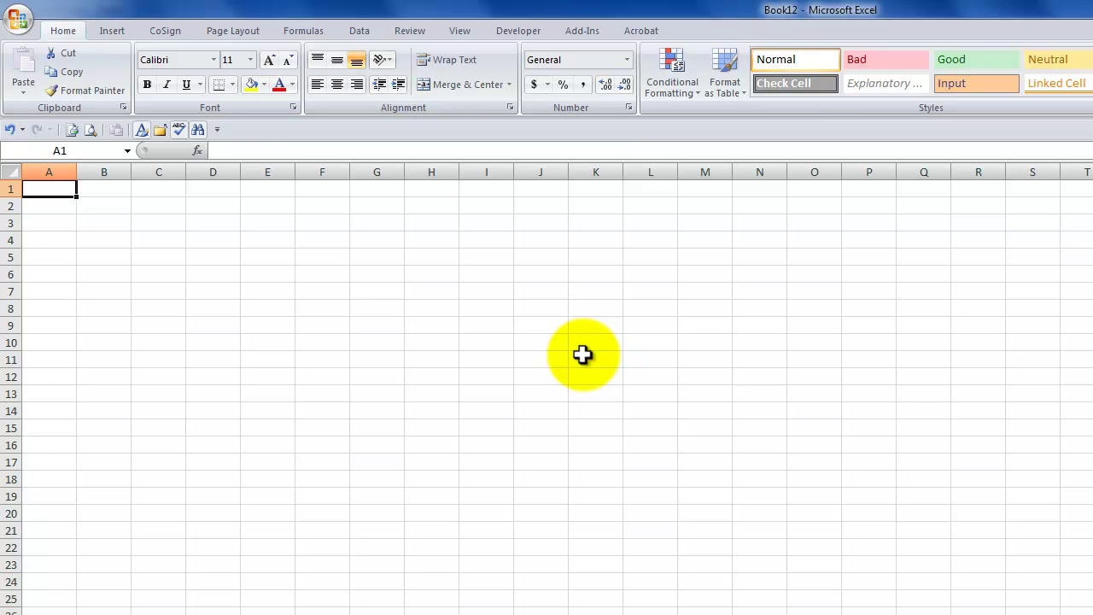
pyautogui.hotkey('ctrl', 'w')
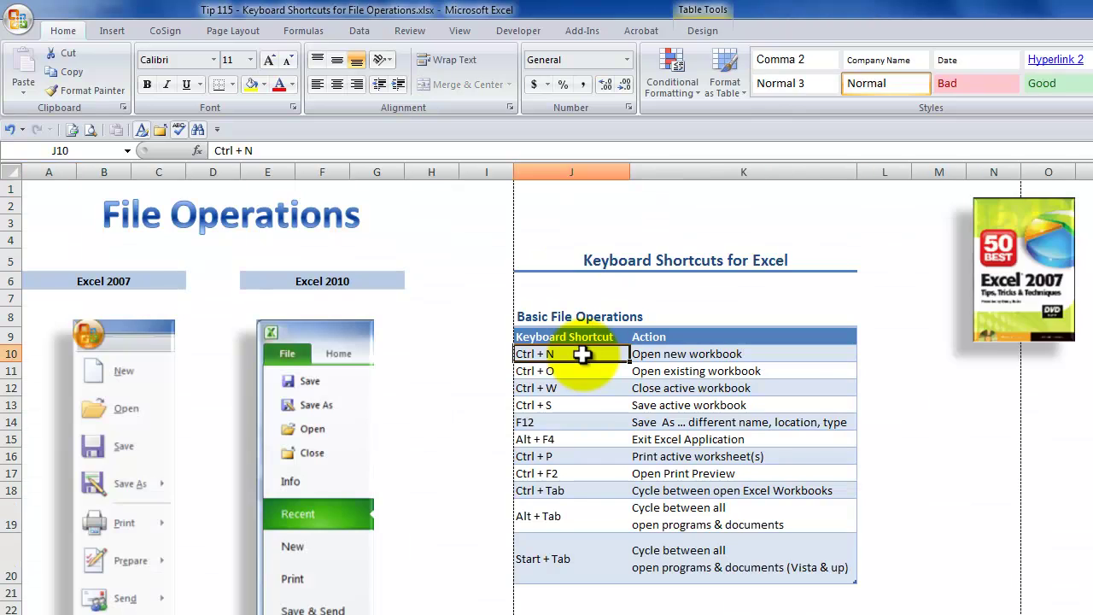
pyautogui.hotkey('ctrl', 'Tab')
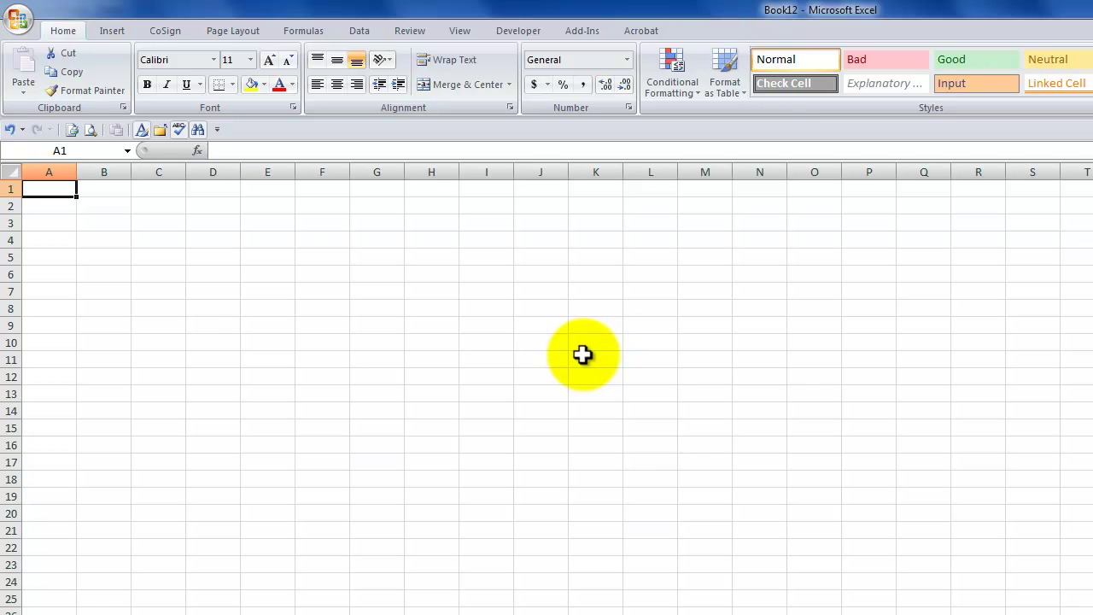
pyautogui.hotkey('ctrl', 'Tab')
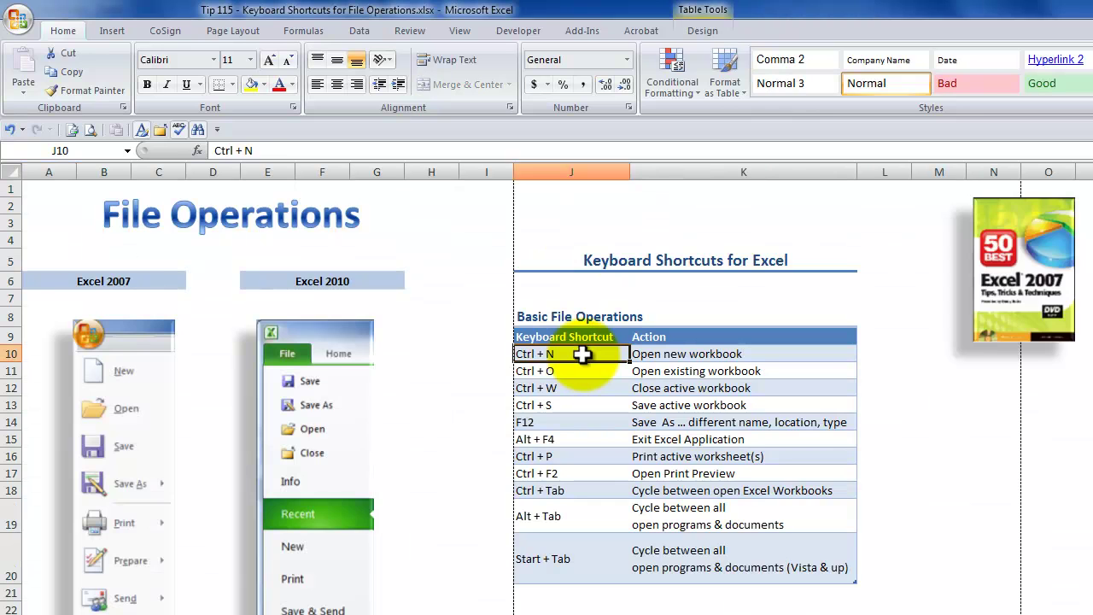
# Step: Create Book13 with Ctrl+N and cycle through the open workbooks back to Tip 115
pyautogui.hotkey('ctrl', 'n')
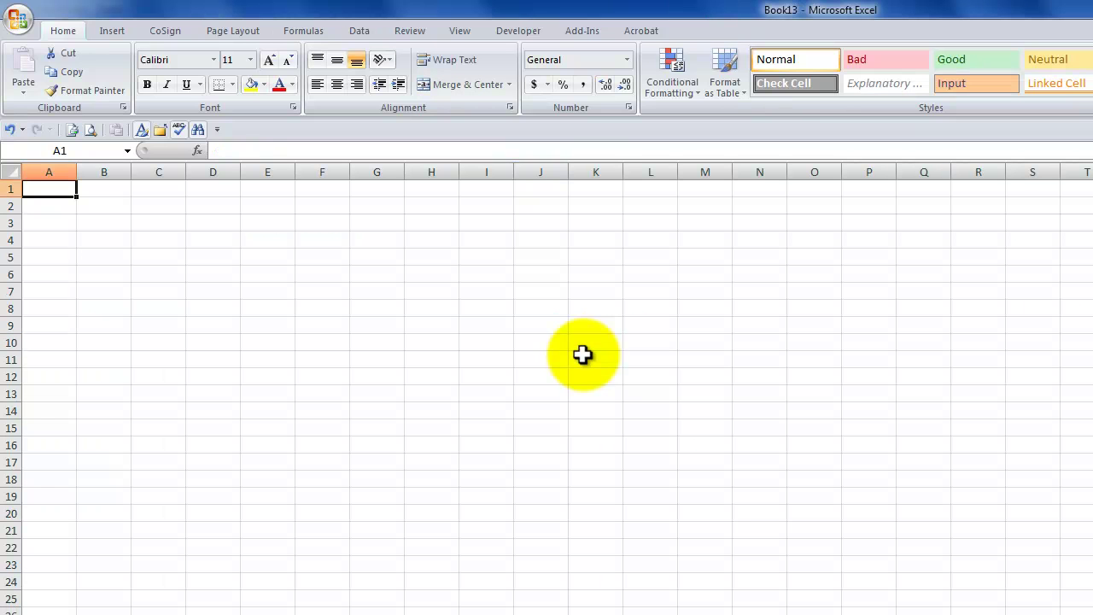
pyautogui.hotkey('ctrl', 'Tab')
pyautogui.hotkey('ctrl', 'Tab')
pyautogui.hotkey('ctrl', 'Tab')
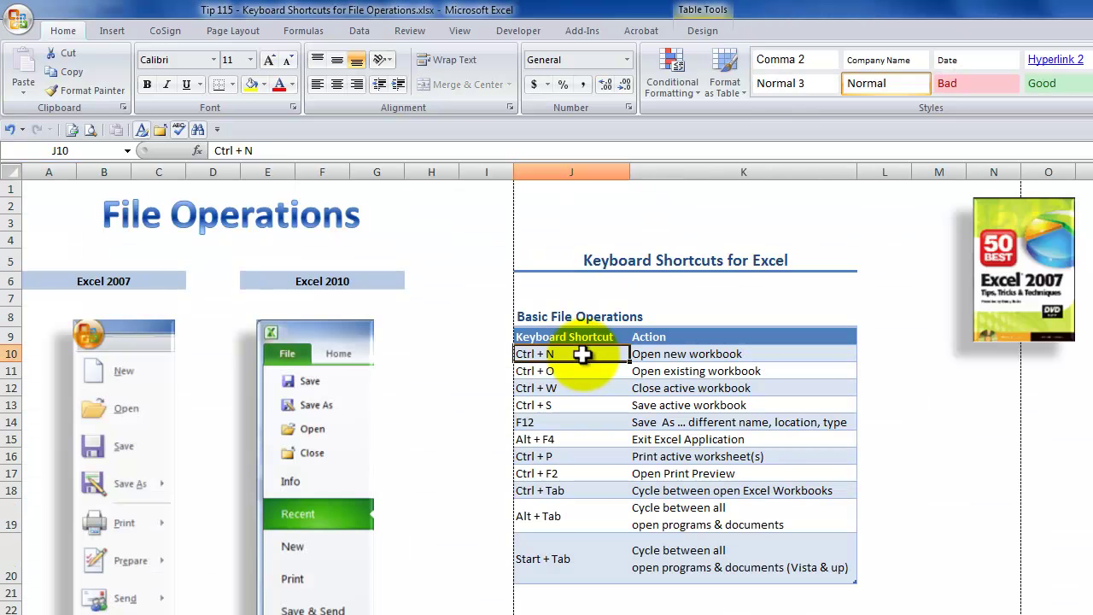
pyautogui.hotkey('ctrl', 'Tab')
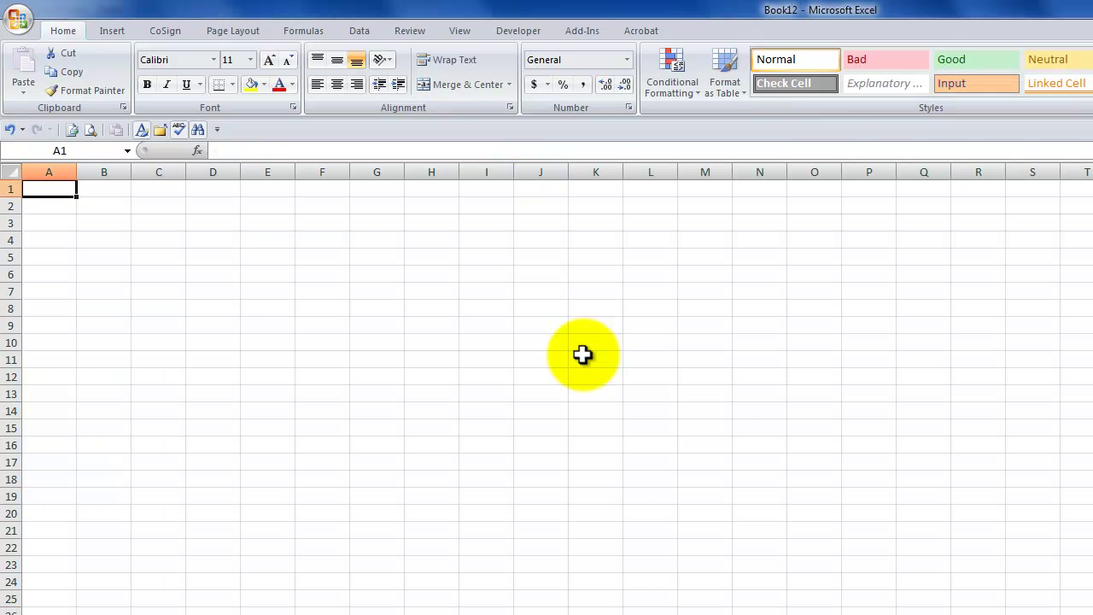
pyautogui.hotkey('ctrl', 'Tab')
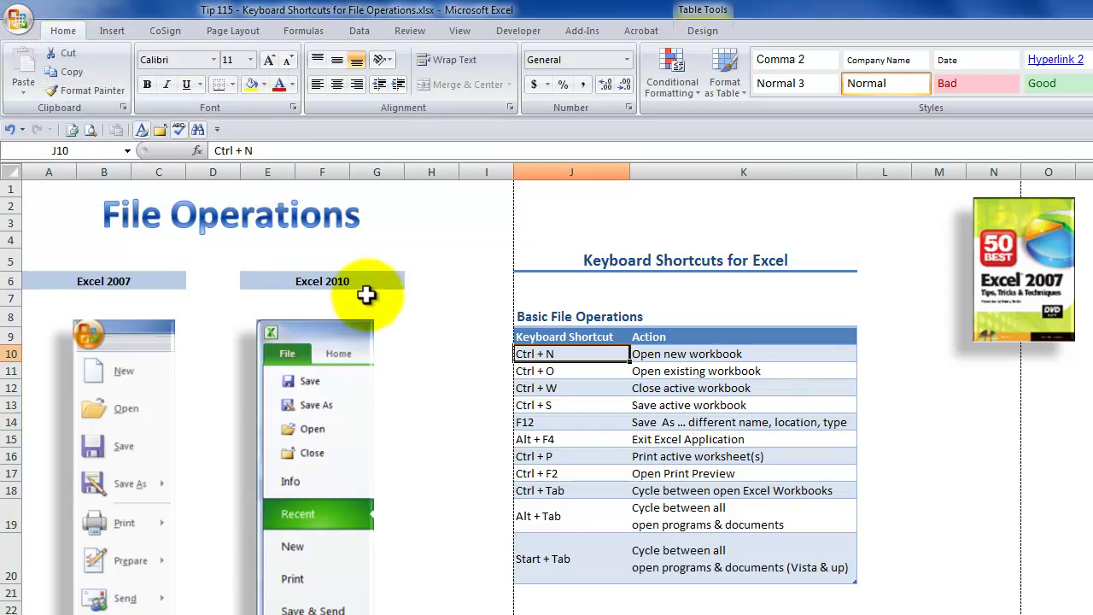
pyautogui.click(97, 300)
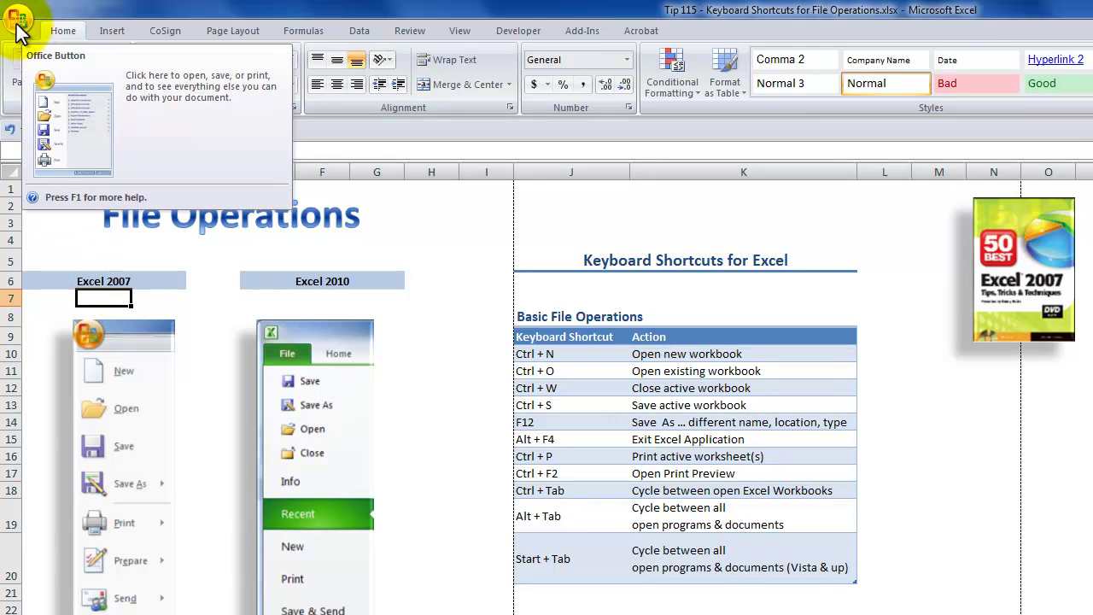
pyautogui.click(19, 19)
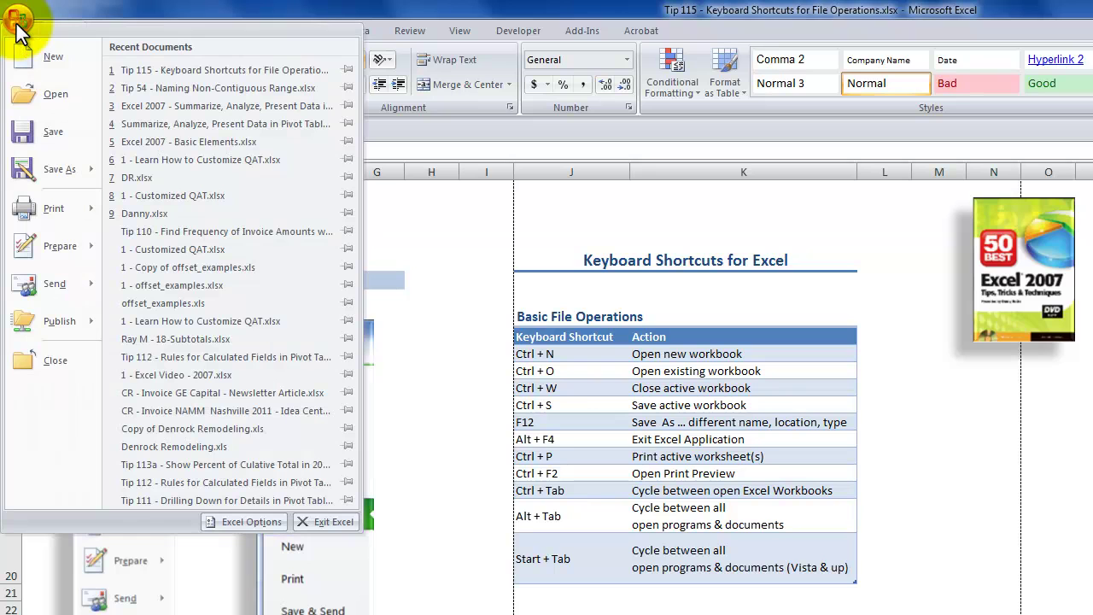
pyautogui.click(40, 61)
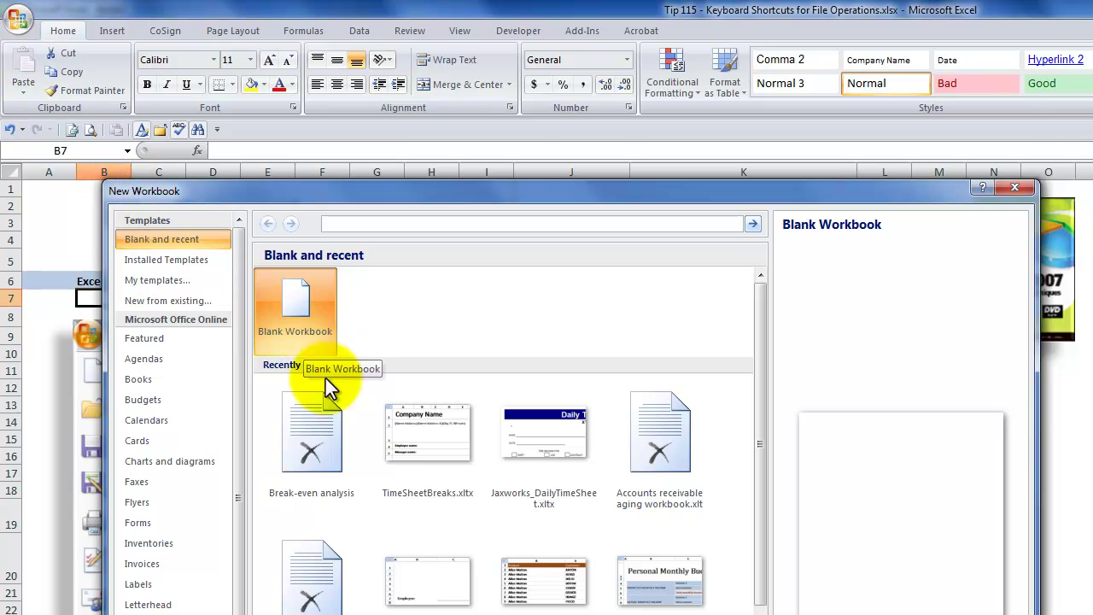
pyautogui.press('Escape')
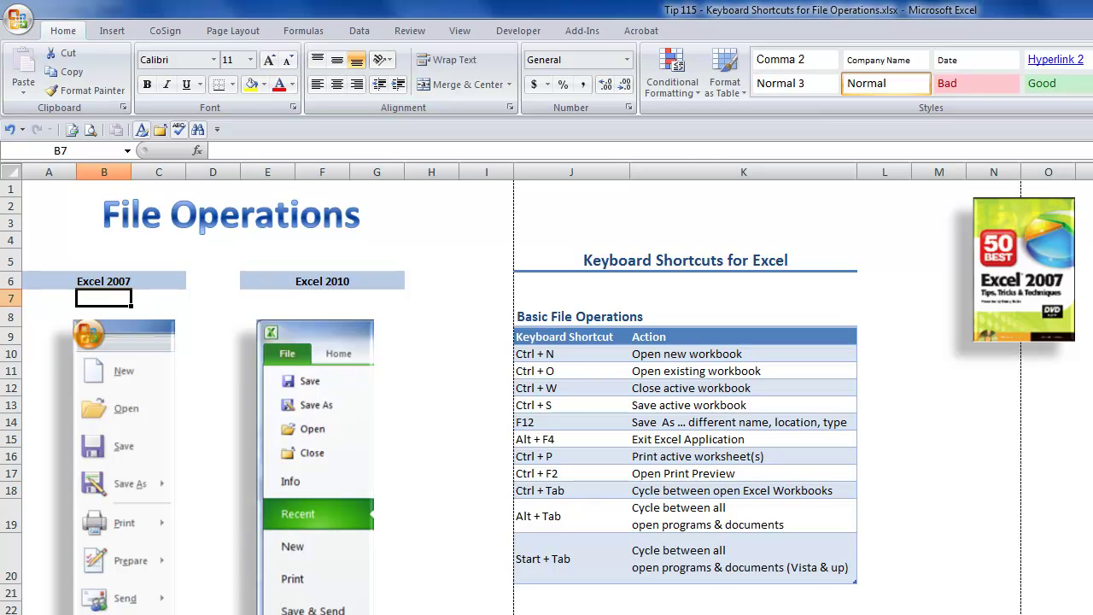
# Step: In Excel 2010 Book2, toggle the File tab, open and cancel the Open dialog, then show Recent
pyautogui.hotkey('alt', 'Tab')
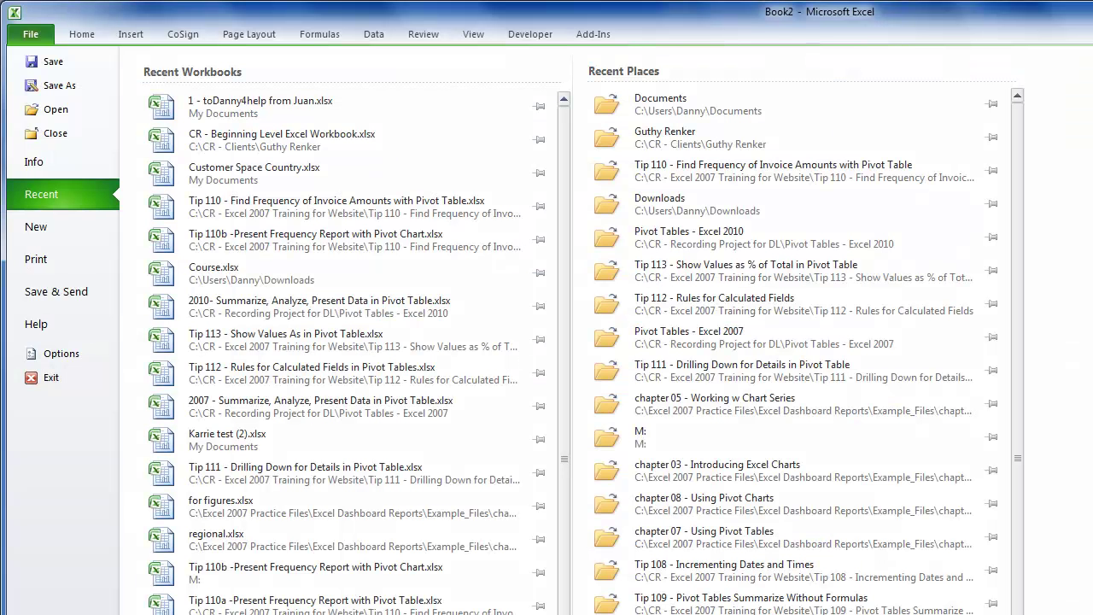
pyautogui.click(23, 36)
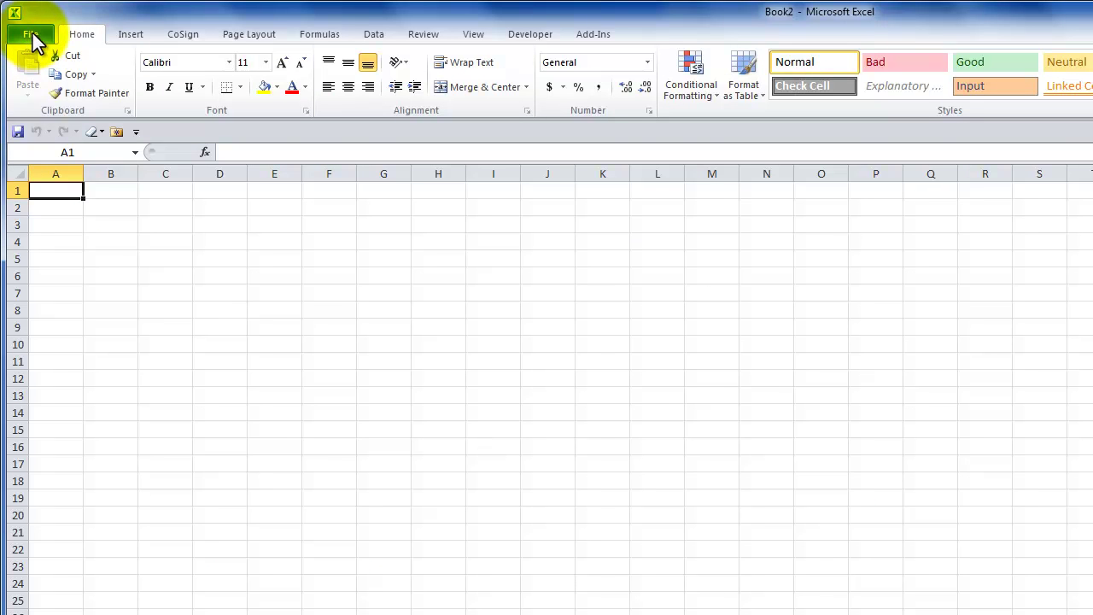
pyautogui.click(34, 39)
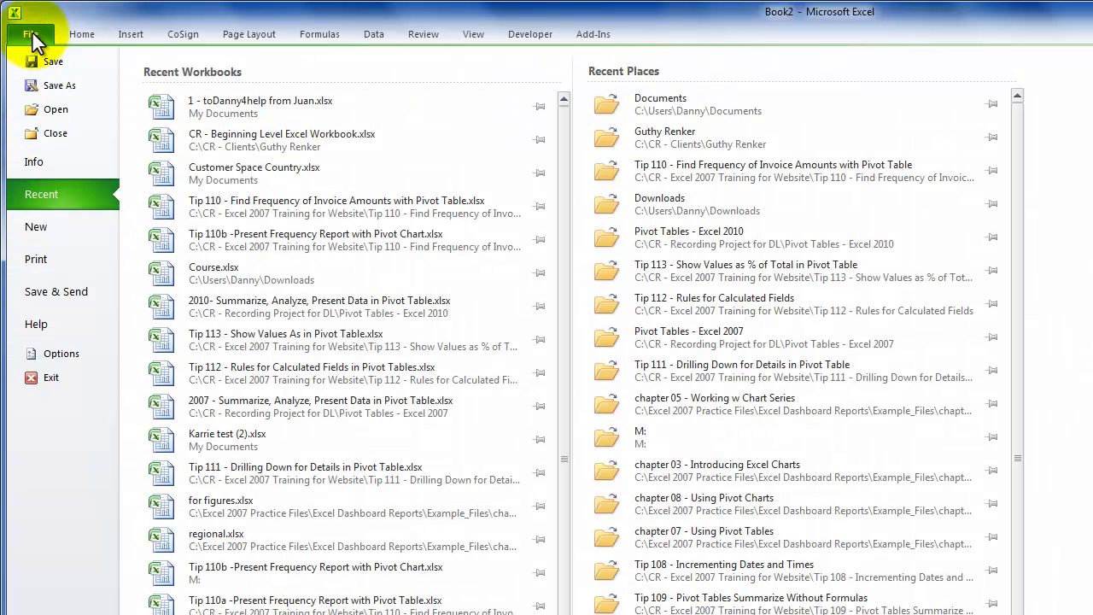
pyautogui.click(52, 107)
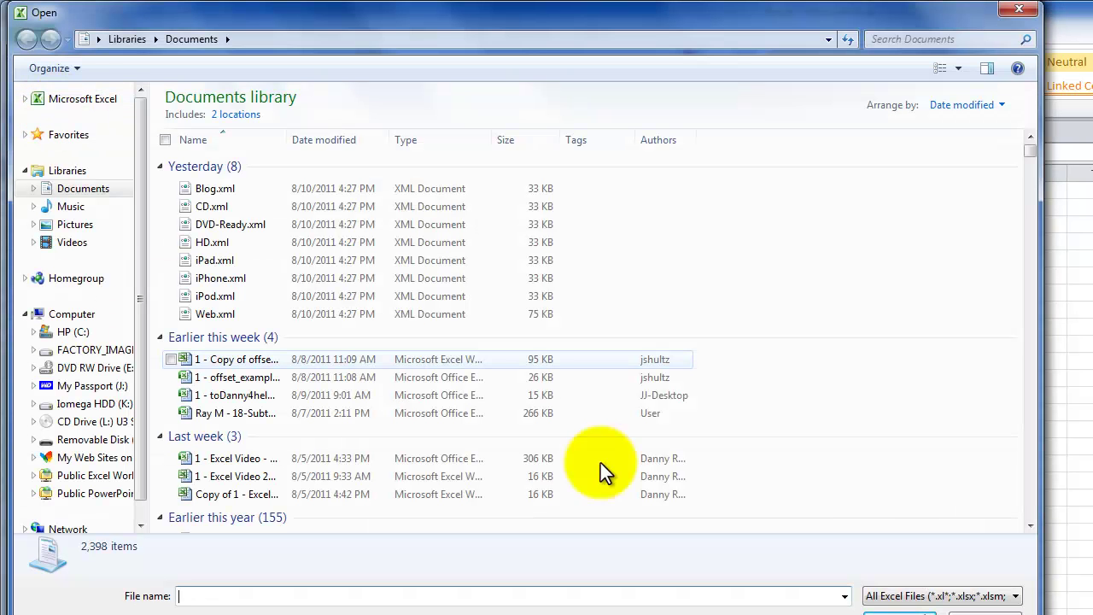
pyautogui.click(976, 608)
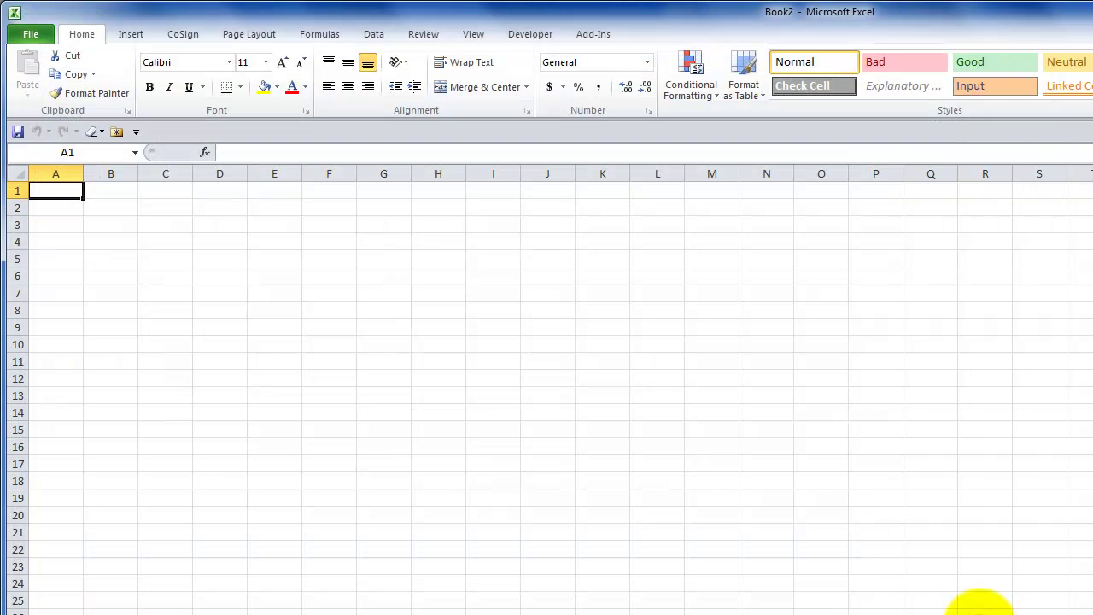
pyautogui.click(30, 36)
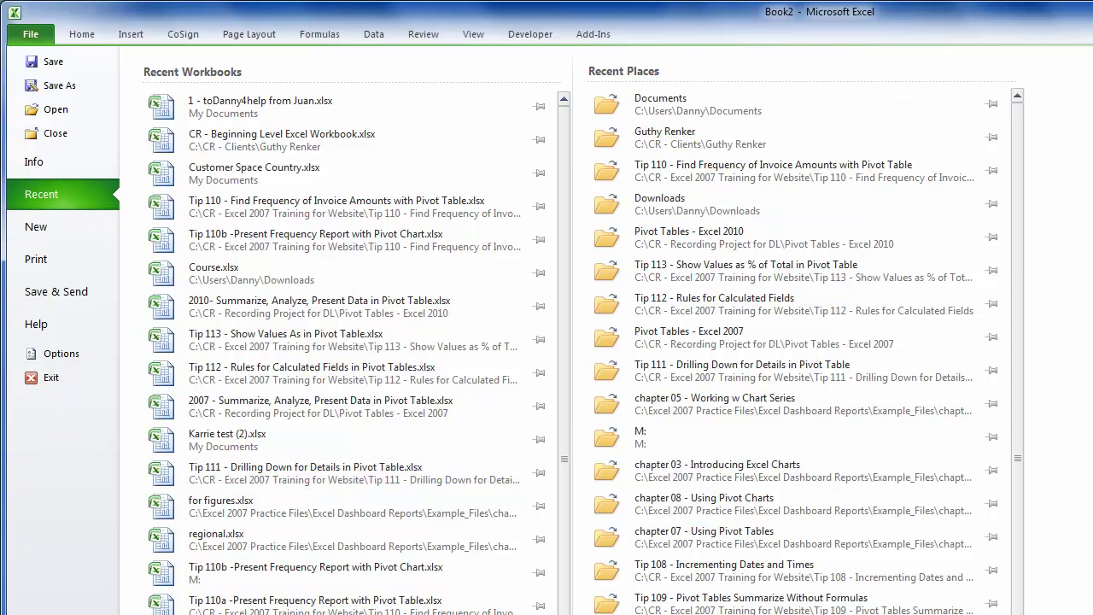
# Step: In Excel 2007's Recent Documents, pin then unpin Tip 115 and 1 - Customized QAT.xlsx
pyautogui.hotkey('alt', 'Tab')
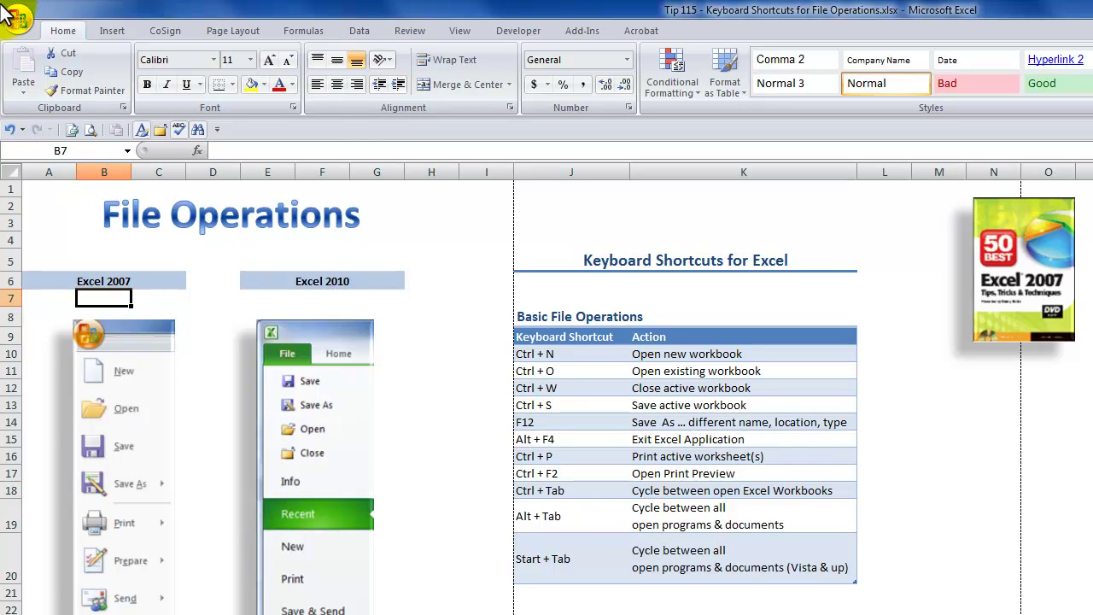
pyautogui.click(18, 20)
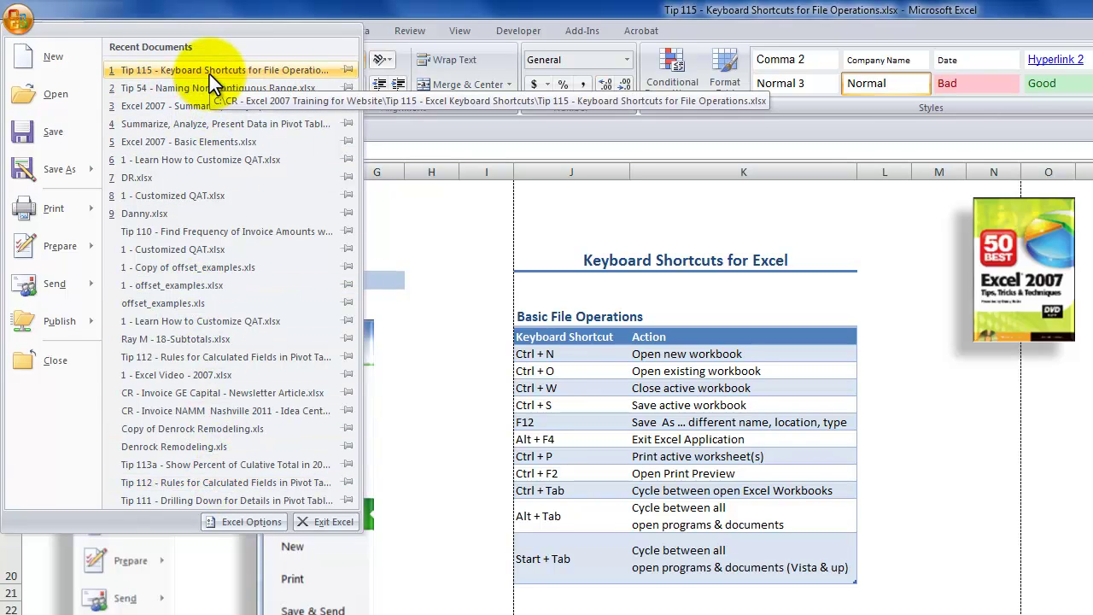
pyautogui.click(350, 70)
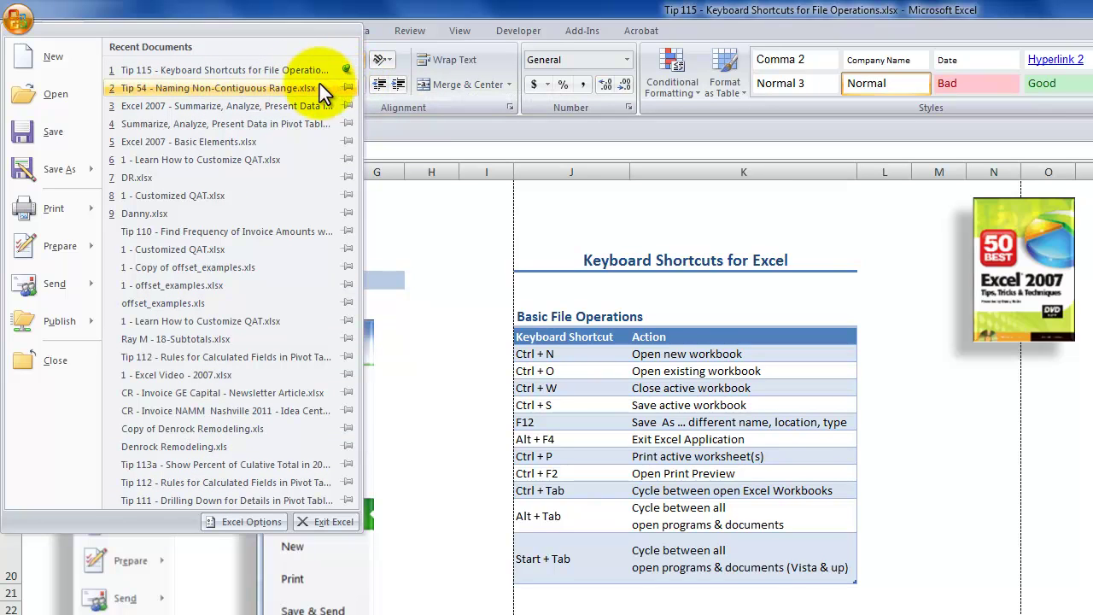
pyautogui.click(345, 70)
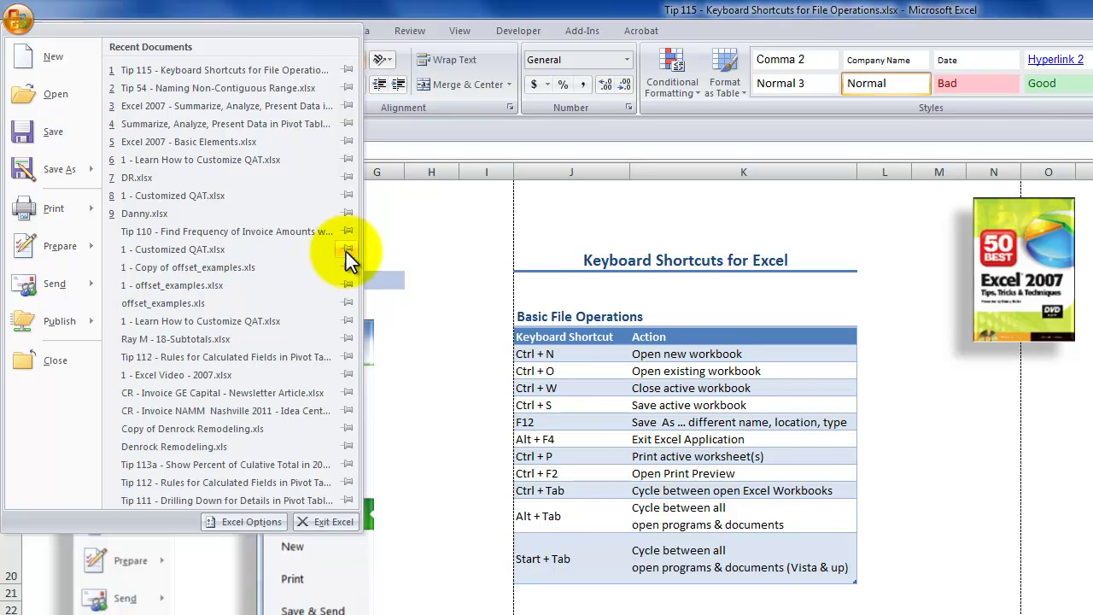
pyautogui.click(347, 250)
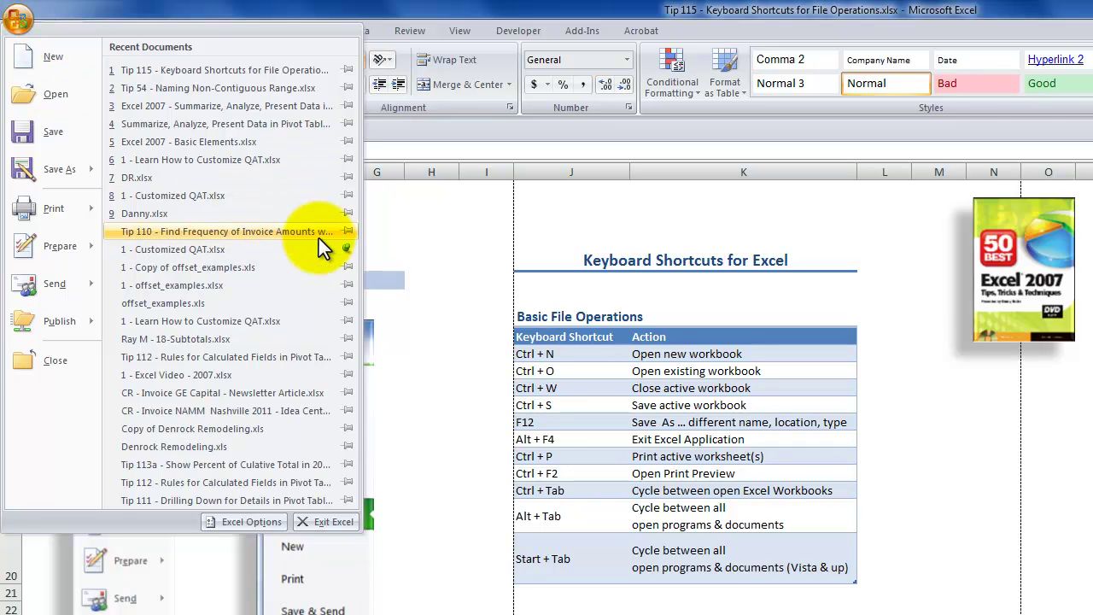
pyautogui.click(346, 249)
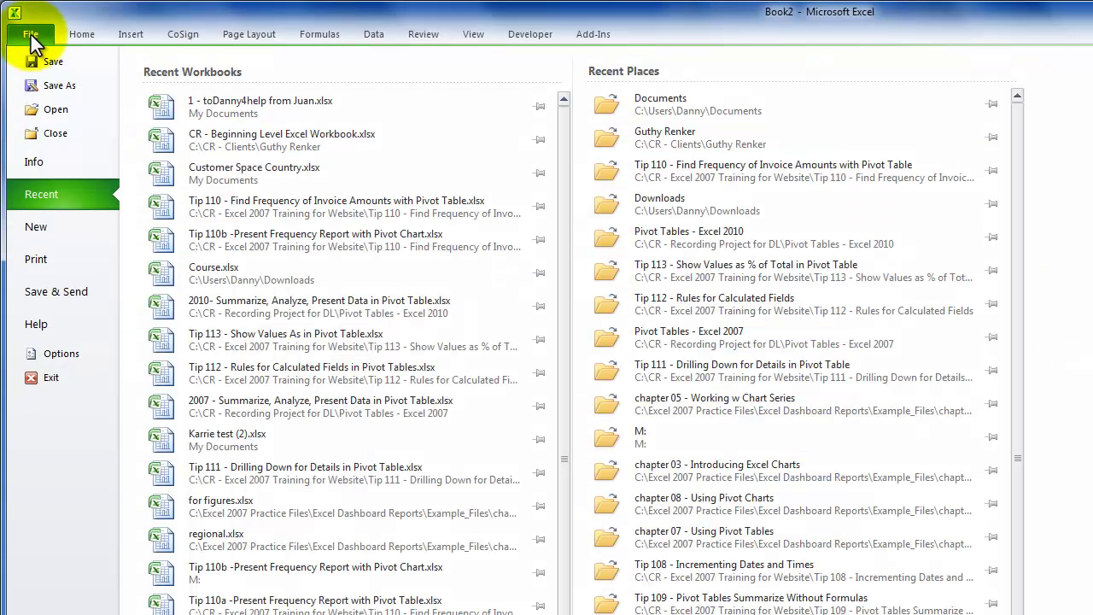
# Step: Toggle Excel 2010's Recent view, show Excel 2003's recent files, then open its window control menu
pyautogui.click(32, 36)
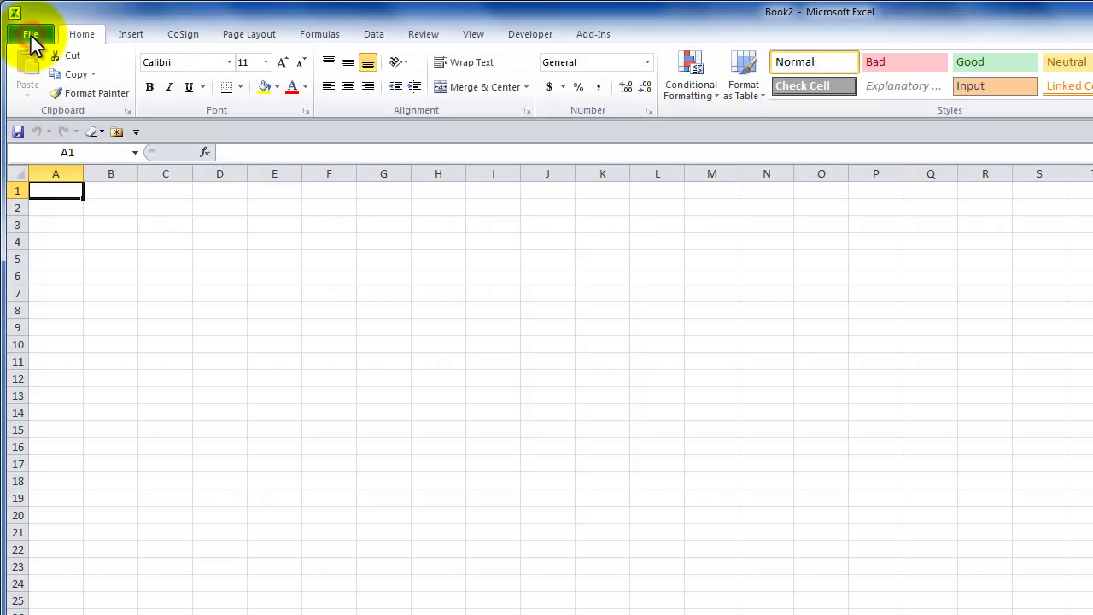
pyautogui.click(31, 36)
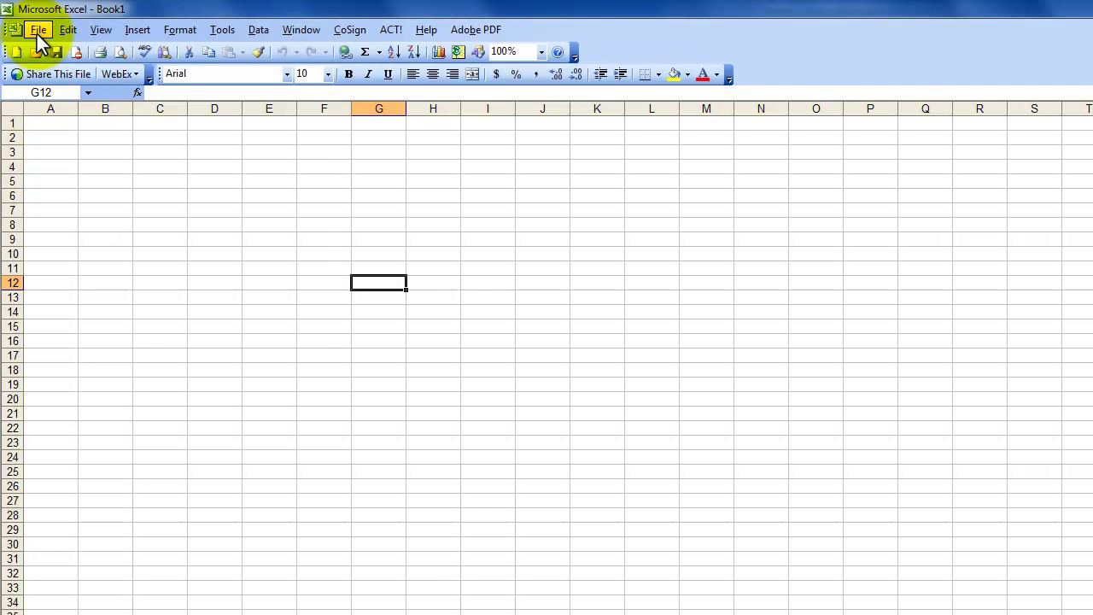
pyautogui.click(37, 34)
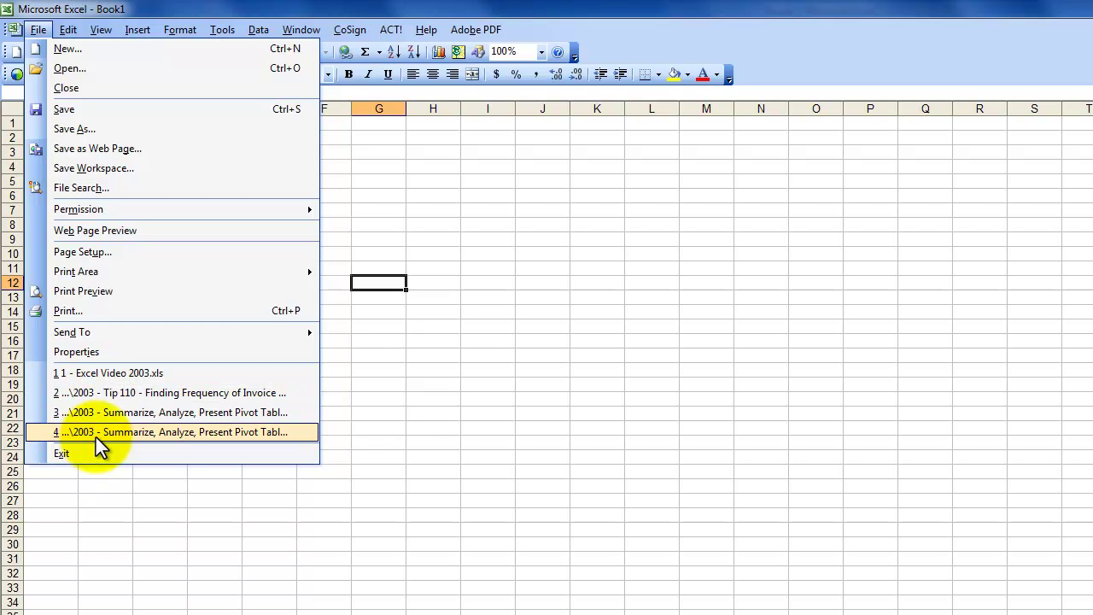
pyautogui.click(14, 30)
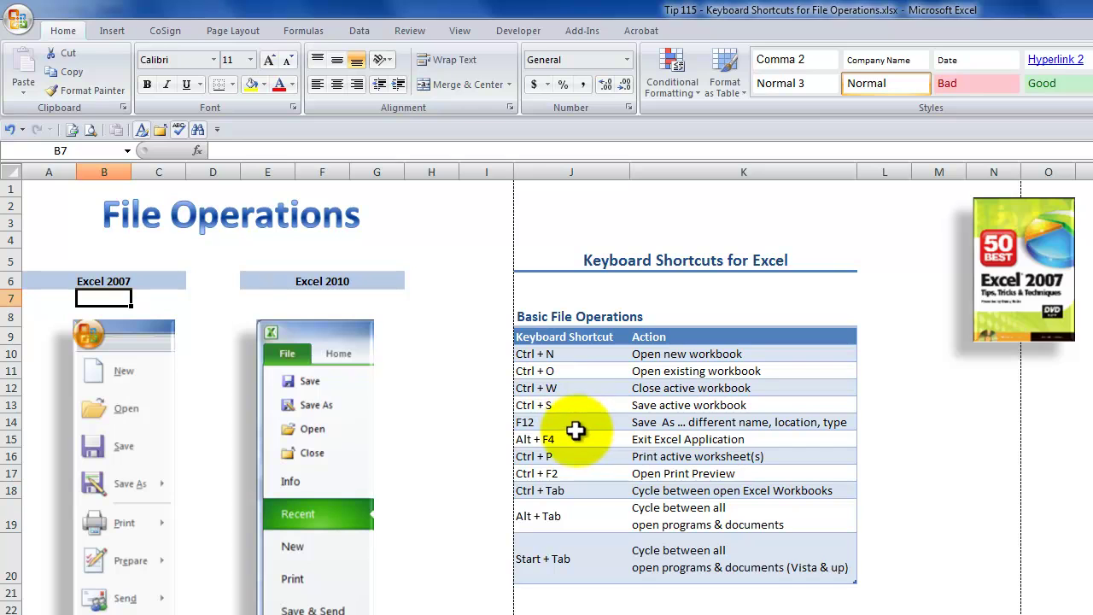
# Step: From cell J14, preview Save As file types keeping Excel Workbook (*.xlsx), cancel, and show Recent Documents
pyautogui.click(576, 424)
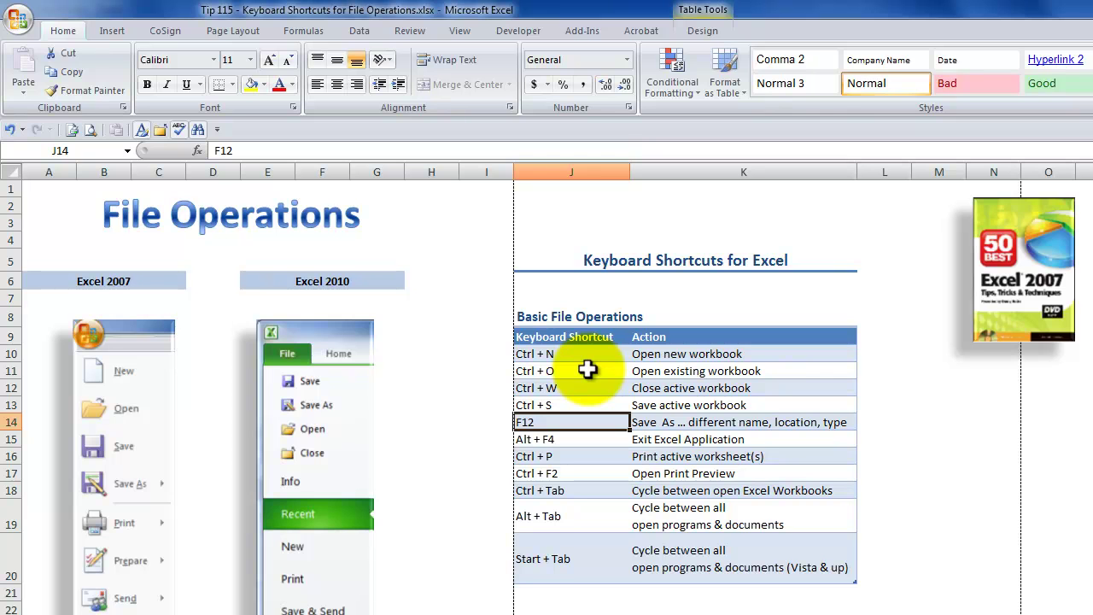
pyautogui.press('F12')
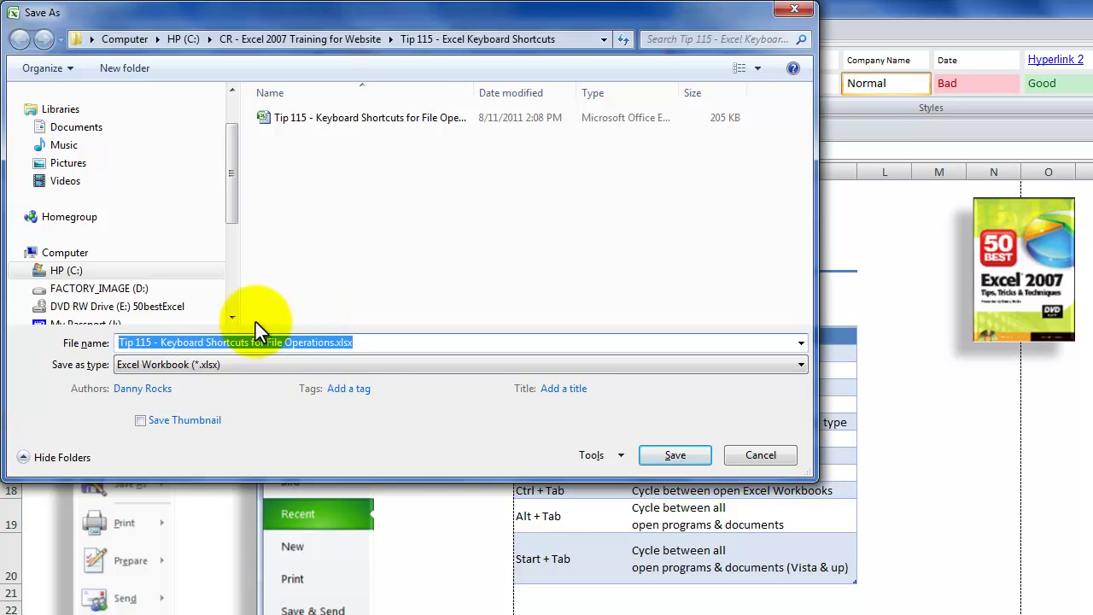
pyautogui.click(796, 364)
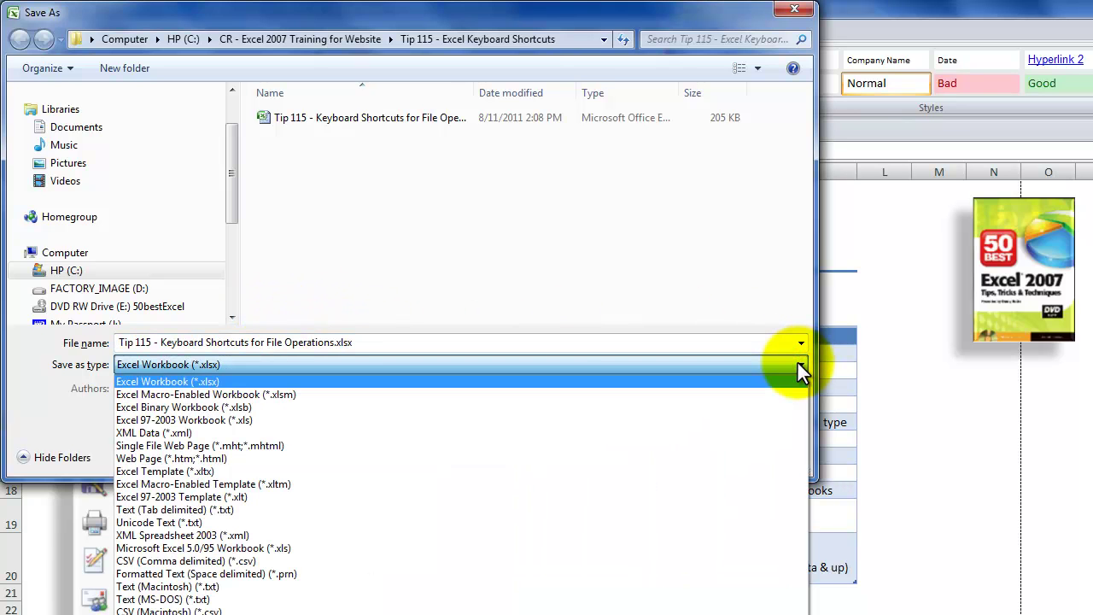
pyautogui.click(797, 361)
pyautogui.click(771, 459)
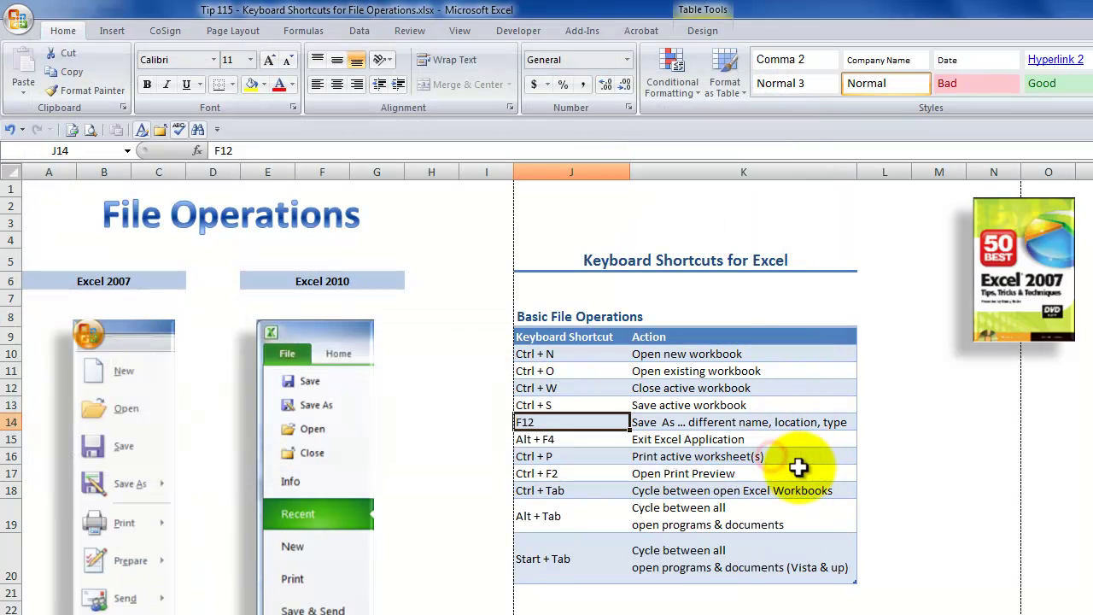
pyautogui.click(15, 24)
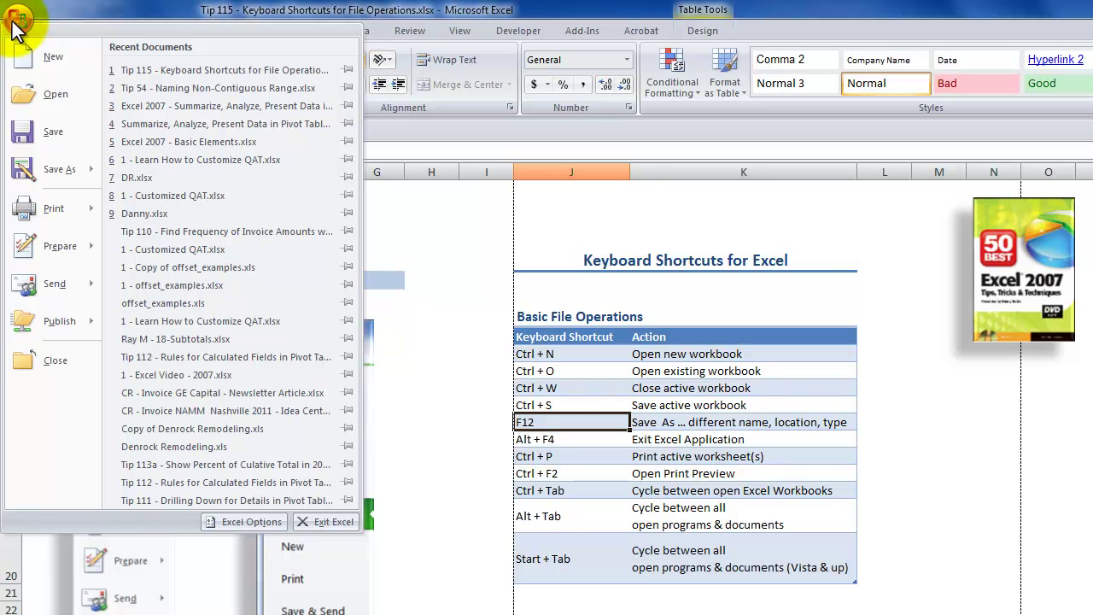
# Step: Review the Office menu's Save As, Publish and Send options, then close it onto the worksheet
pyautogui.moveTo(37, 175)
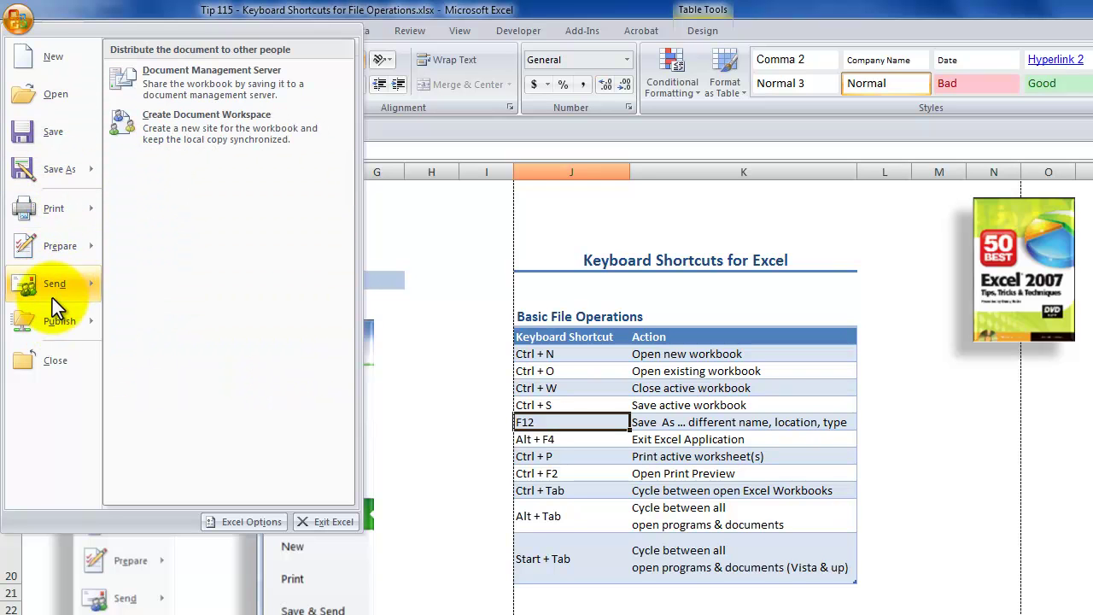
pyautogui.moveTo(54, 292)
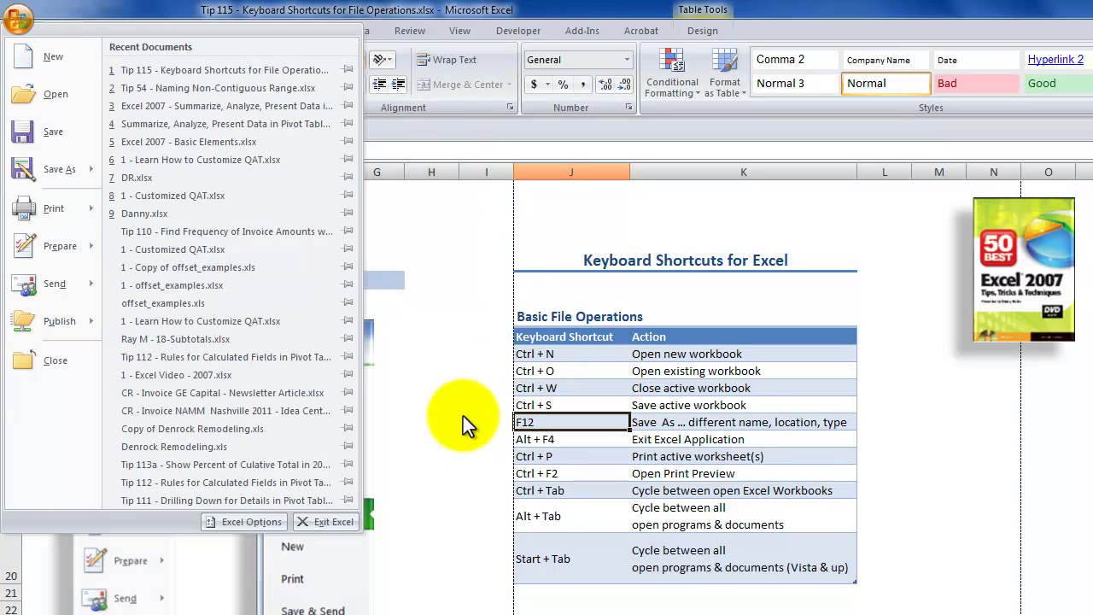
pyautogui.click(574, 416)
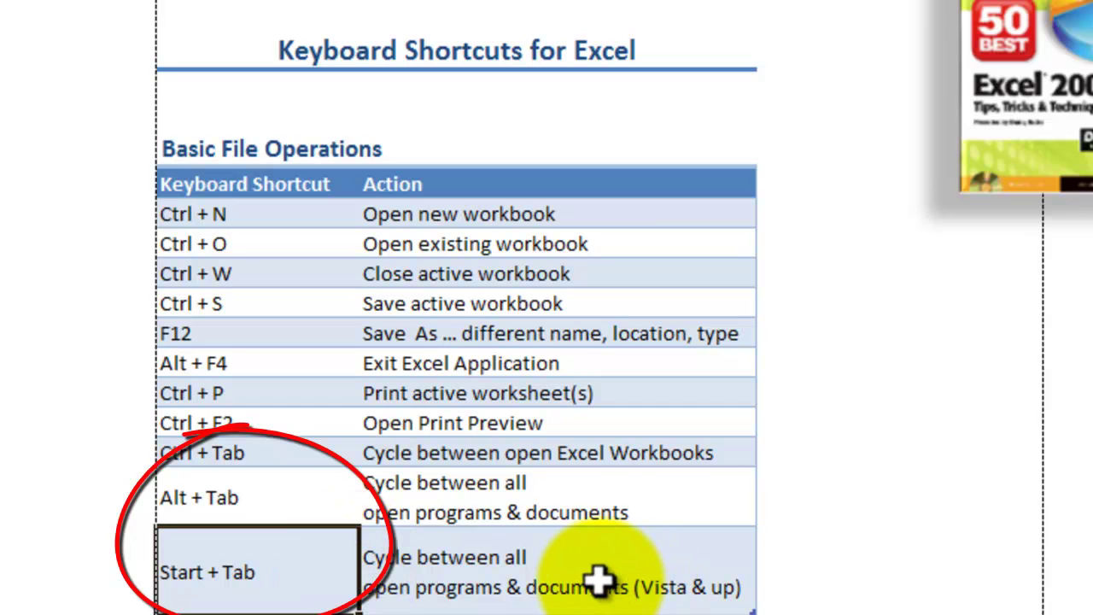
# Step: Cycle through the open windows with Windows+Tab Flip 3D and switch to the File Operations workbook
pyautogui.press('super+Tab')
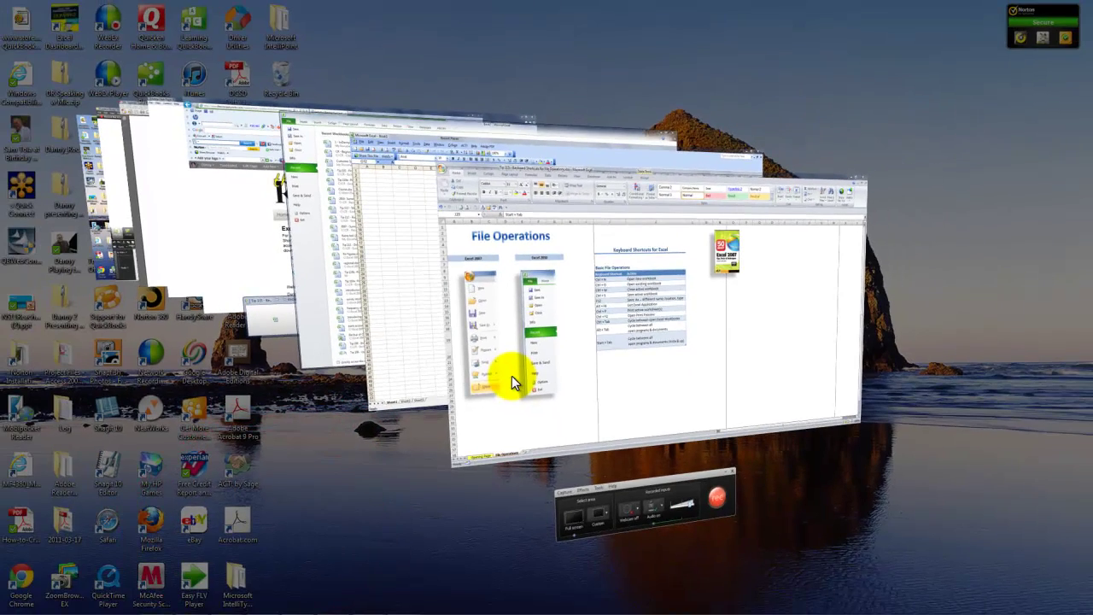
pyautogui.press('super+Tab')
pyautogui.press('super+Tab')
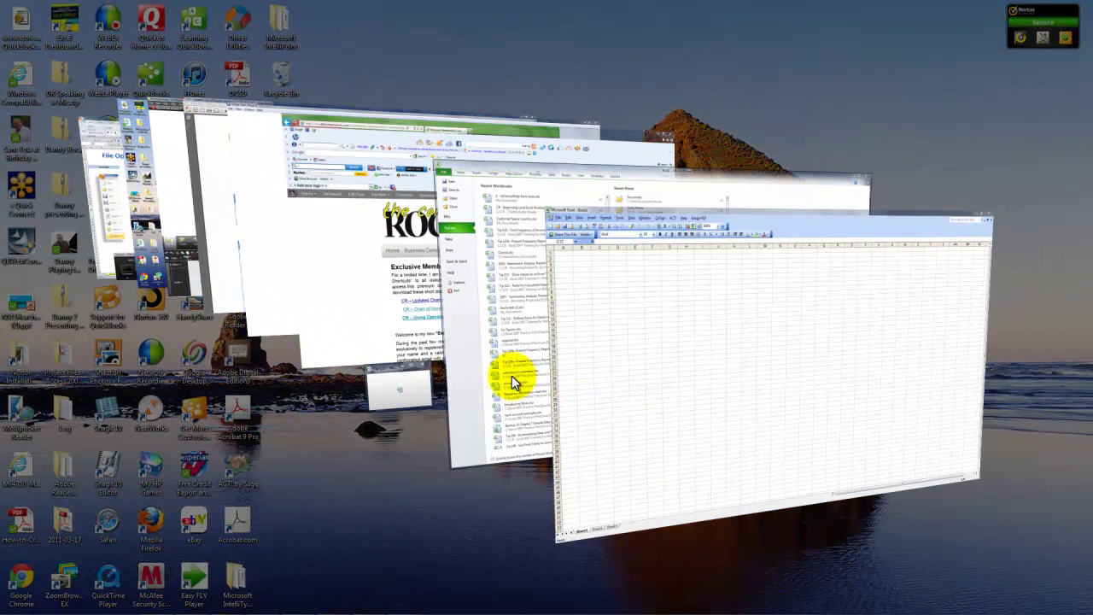
pyautogui.press('super+Tab')
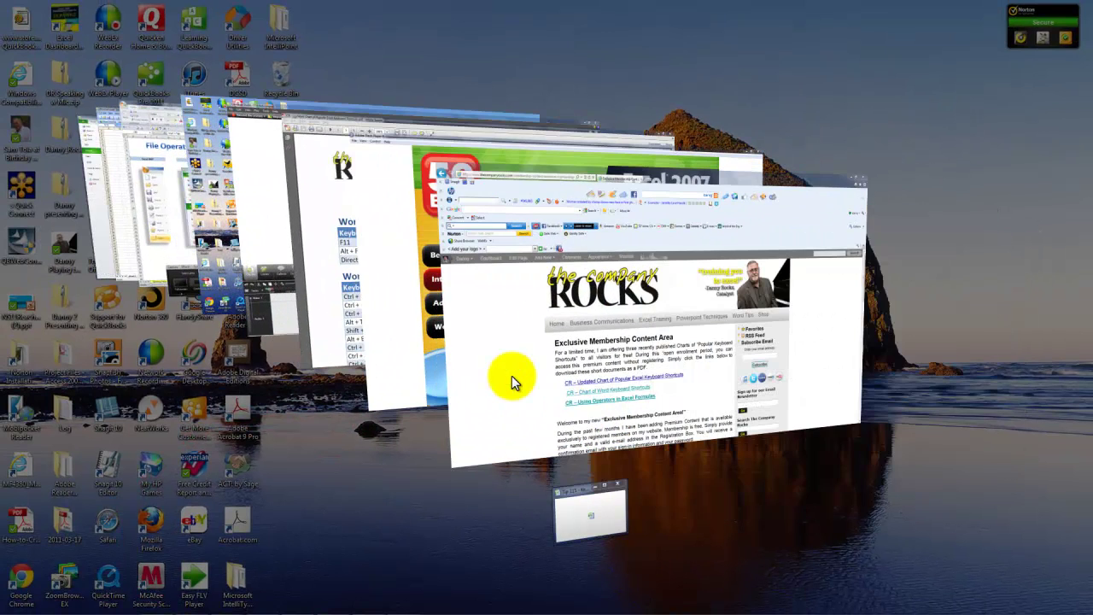
pyautogui.press('super+Tab')
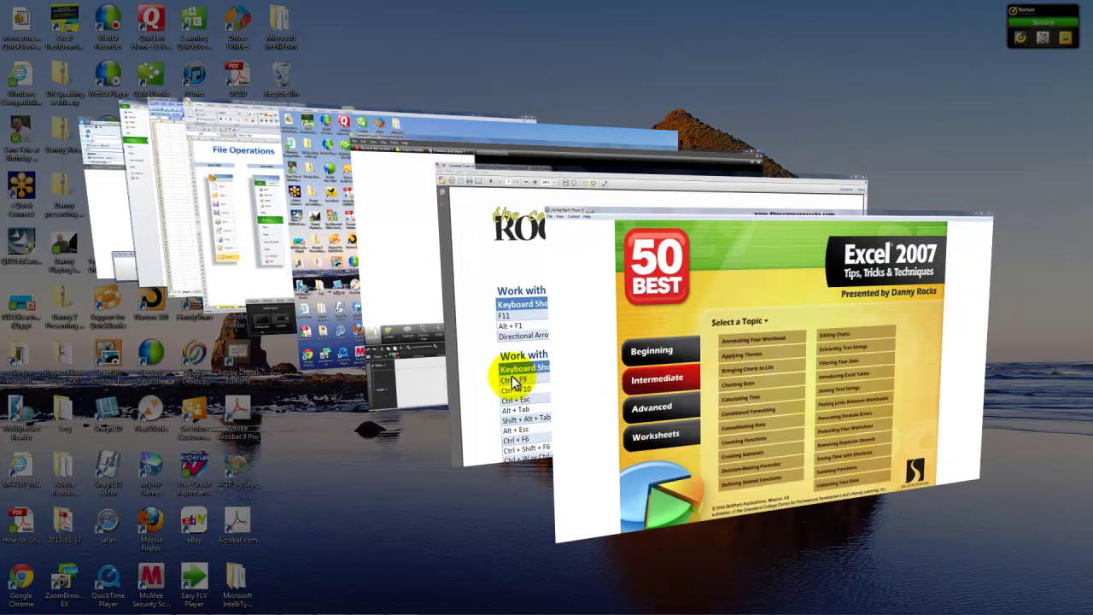
pyautogui.press('super+Tab')
pyautogui.press('super+Tab')
pyautogui.press('super+Tab')
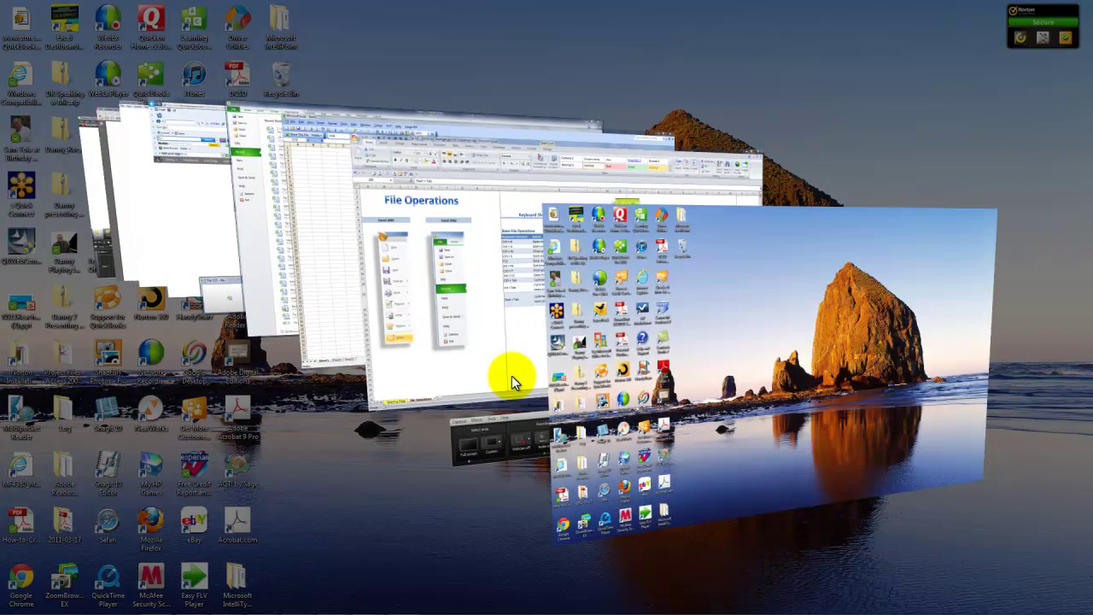
pyautogui.press('super+Tab')
pyautogui.press('super+Tab')
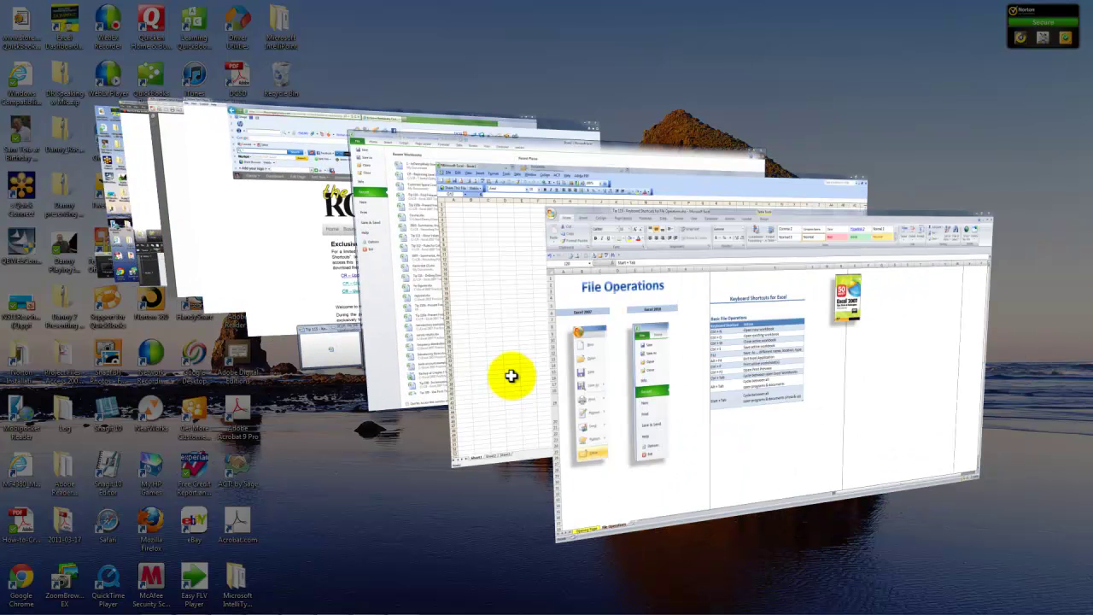
pyautogui.press('Return')
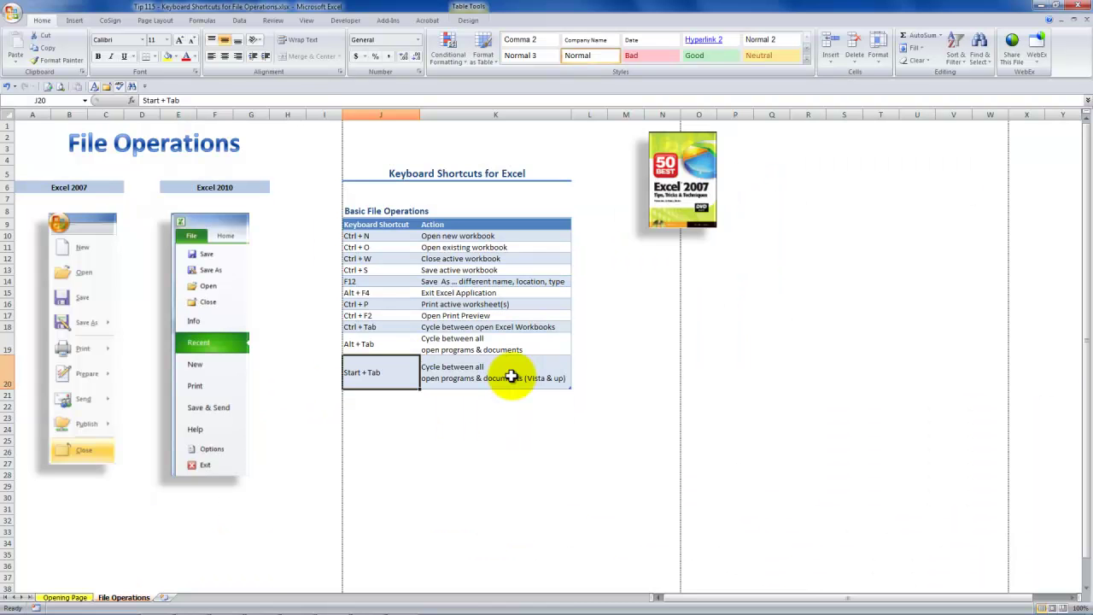
# Step: Use Flip 3D again to switch to the blank Book1 workbook
pyautogui.press('super+Tab')
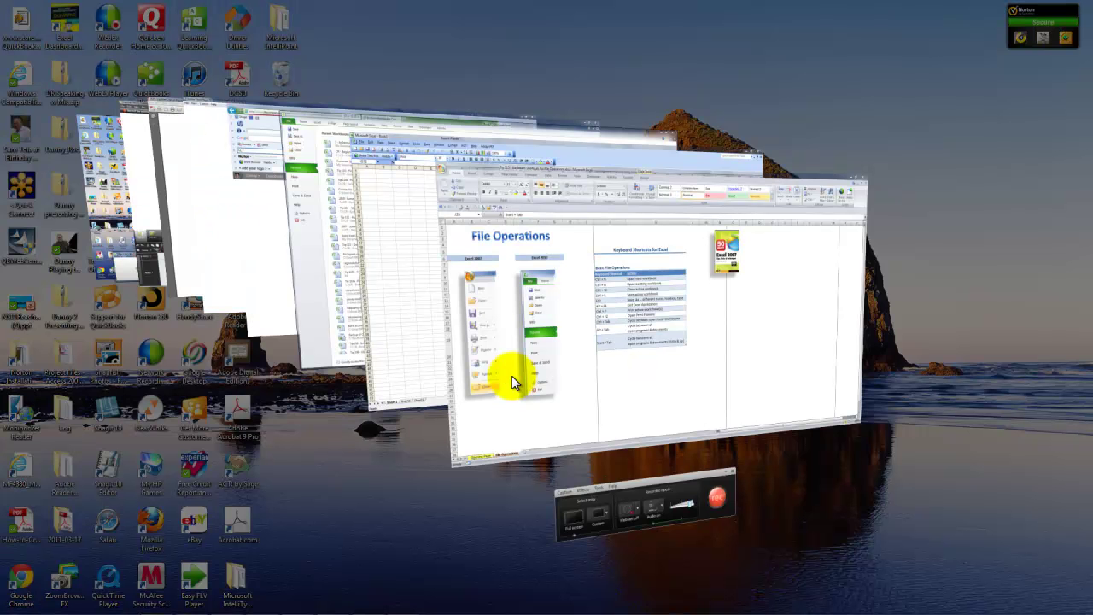
pyautogui.press('super+Tab')
pyautogui.press('super+Tab')
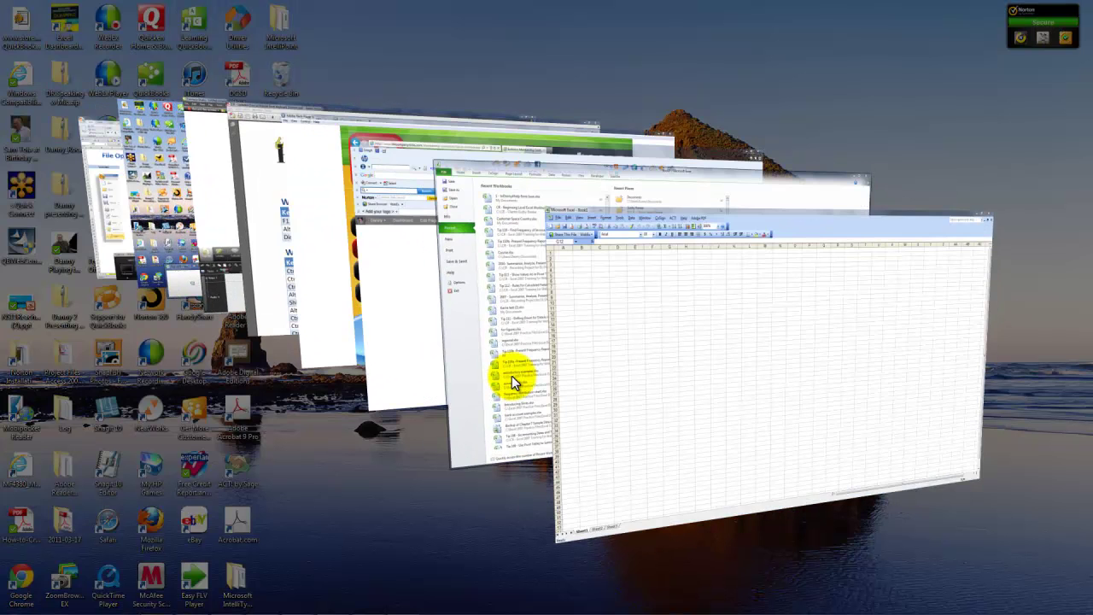
pyautogui.press('Return')
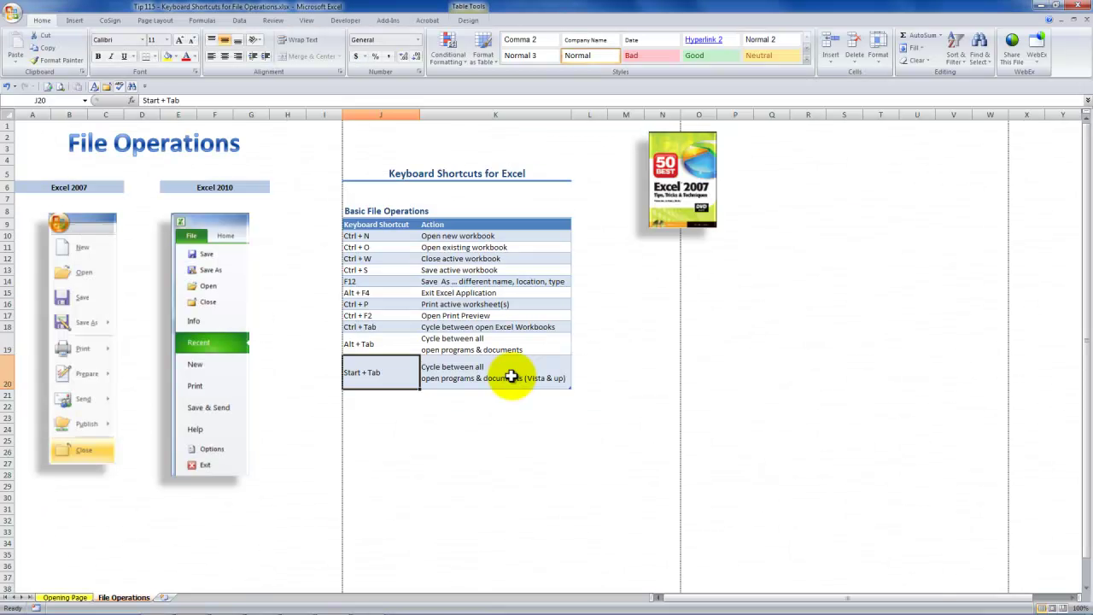
# Step: Flip through the window stack until the Excel keyboard shortcuts PDF is in front
pyautogui.press('super+Tab')
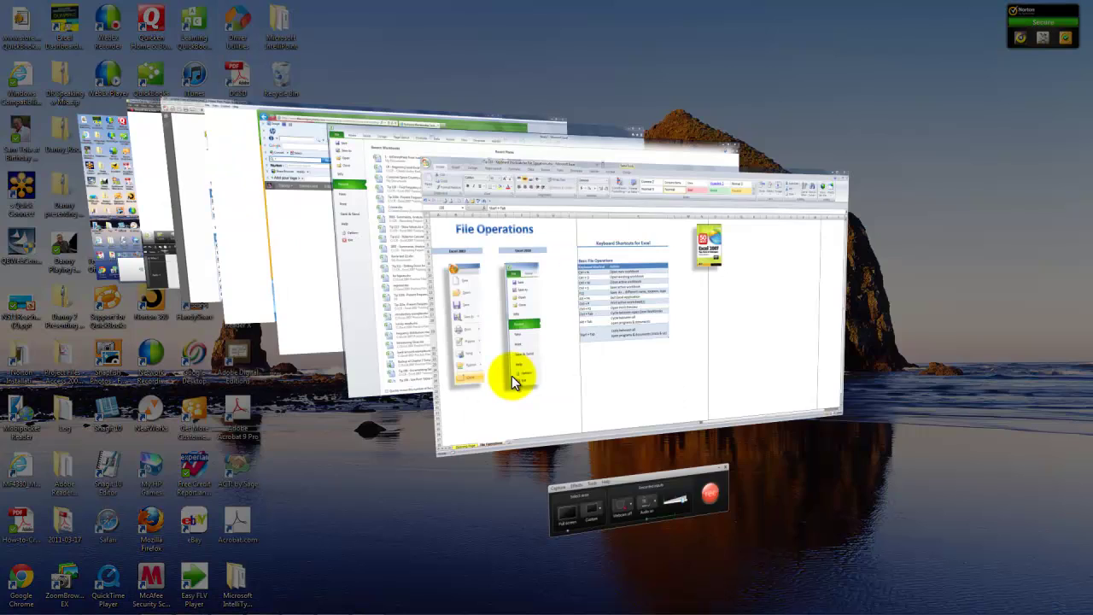
pyautogui.press('super+Tab')
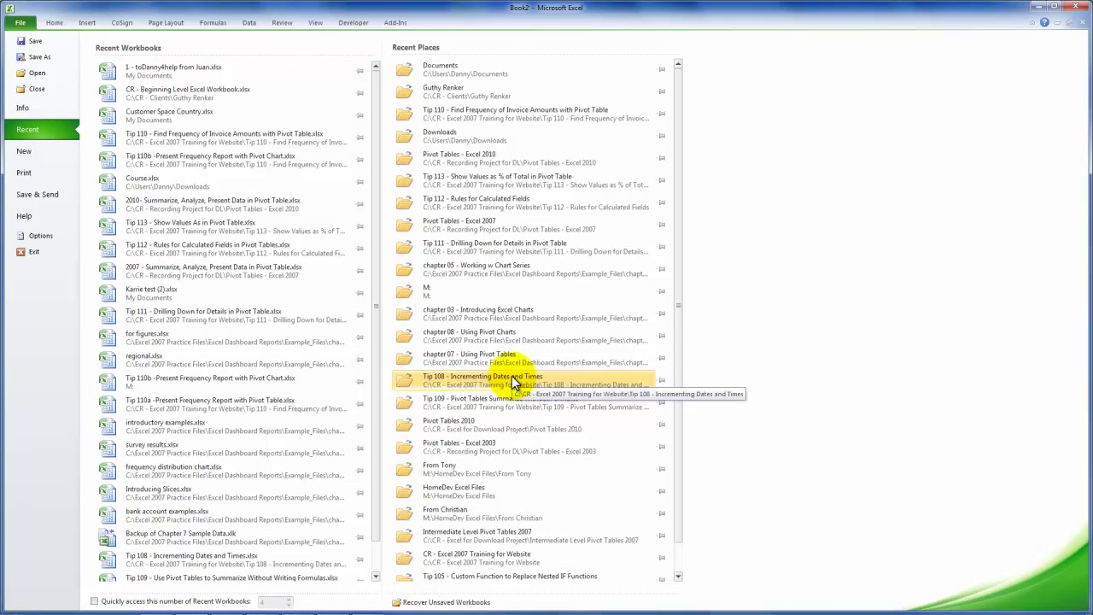
pyautogui.press('super+Tab')
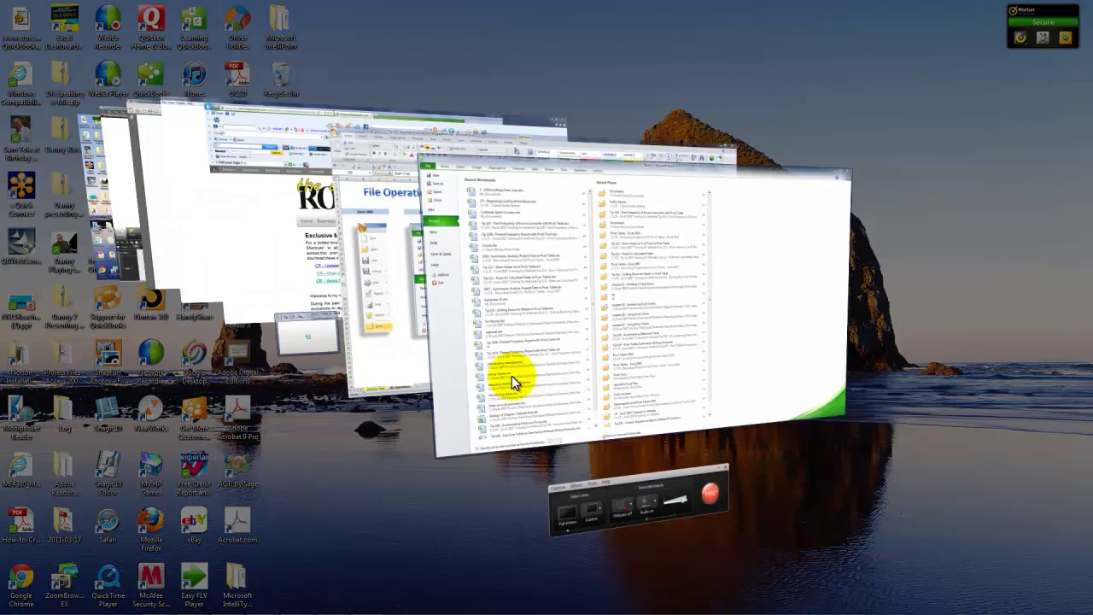
pyautogui.press('super+Tab')
pyautogui.press('super+Tab')
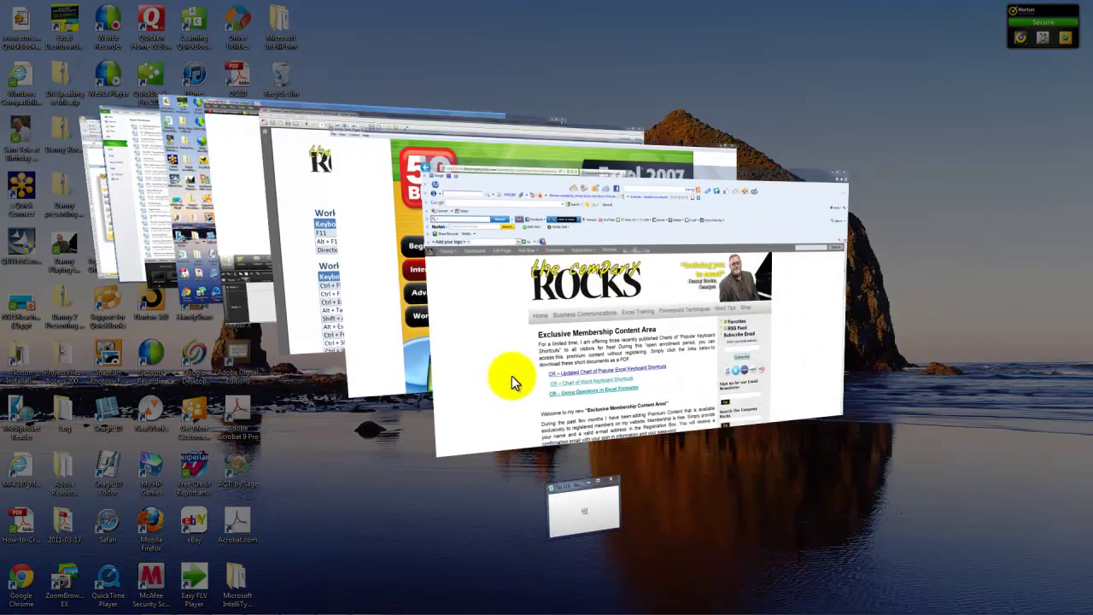
pyautogui.press('super+Tab')
pyautogui.press('super+Tab')
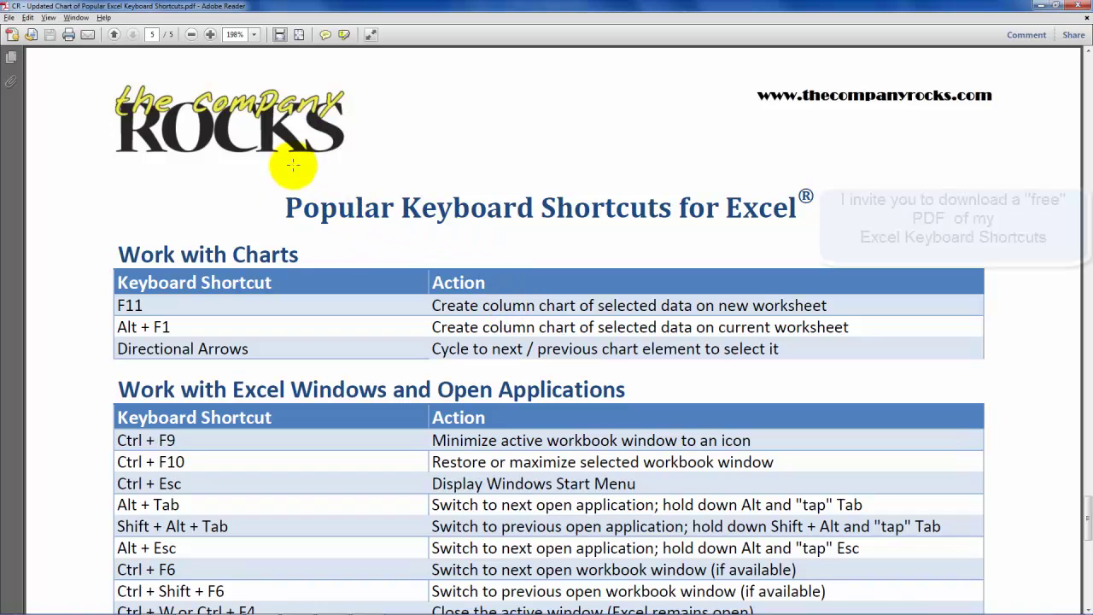
# Step: Page back twice from page 5 to page 3, showing the Find, Replace, and Go To shortcuts
pyautogui.click(114, 34)
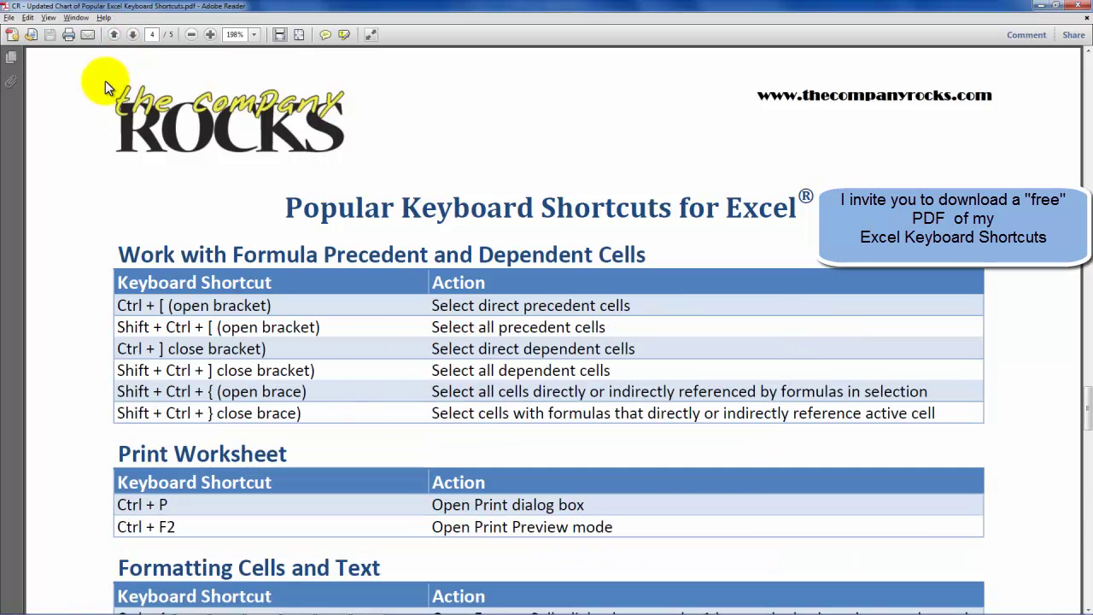
pyautogui.click(115, 35)
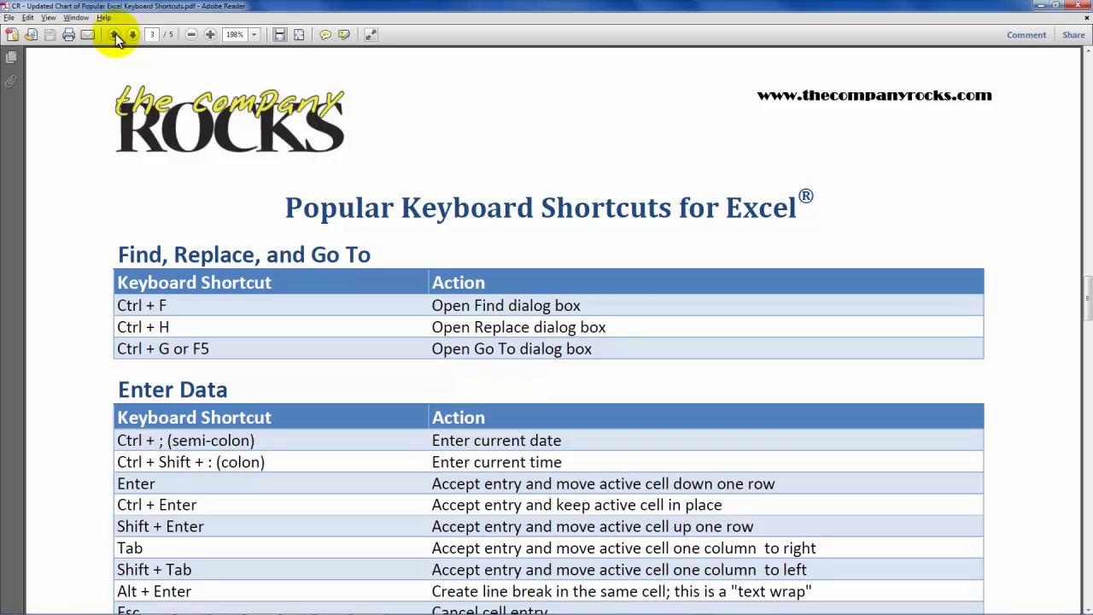
# Step: Alt+Tab to the Company Rocks web page and scroll down to its free Excel and Word shortcut PDFs
pyautogui.hotkey('alt', 'Tab')
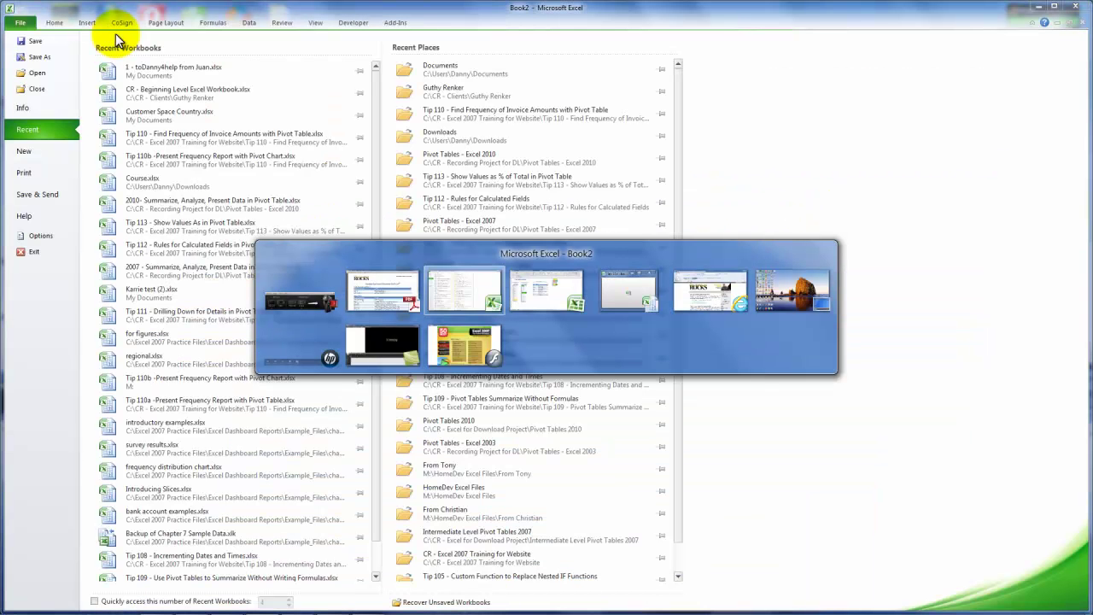
pyautogui.press('Tab')
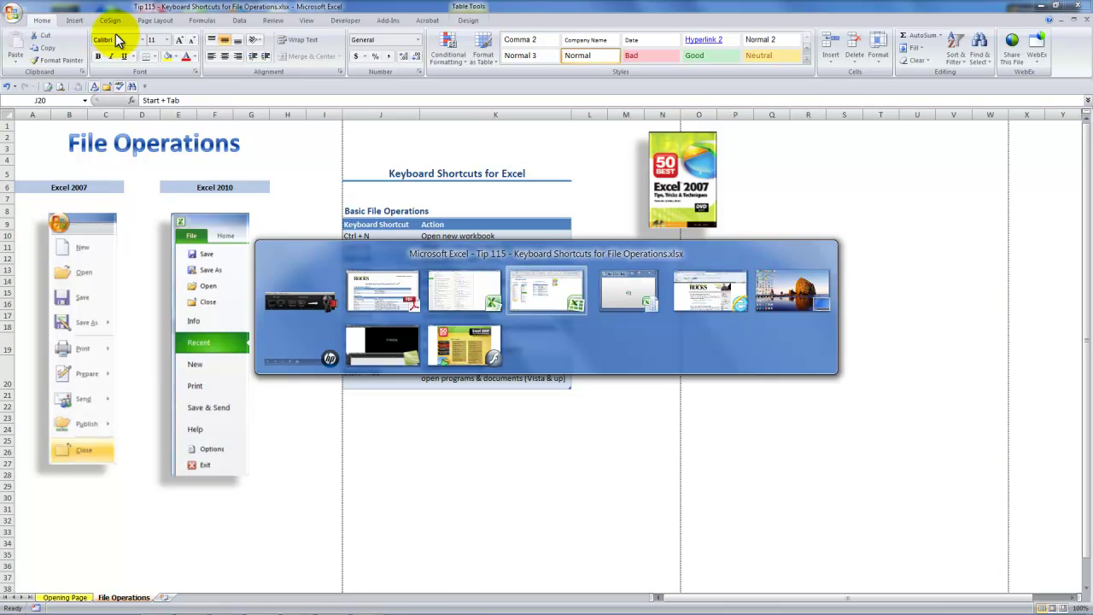
pyautogui.press('Tab')
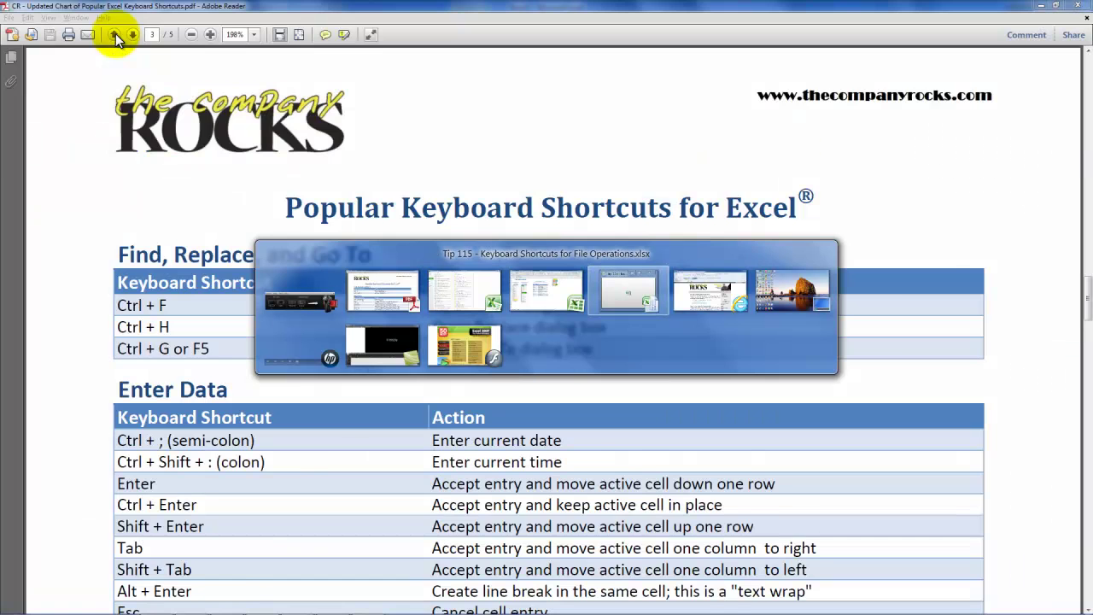
pyautogui.press('Tab')
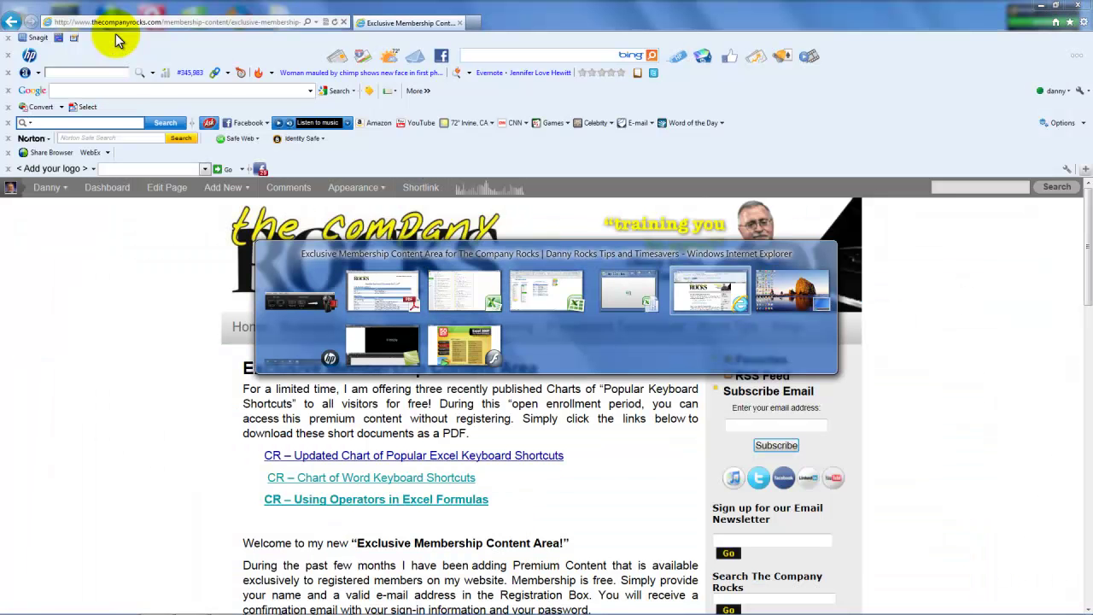
pyautogui.press('alt')
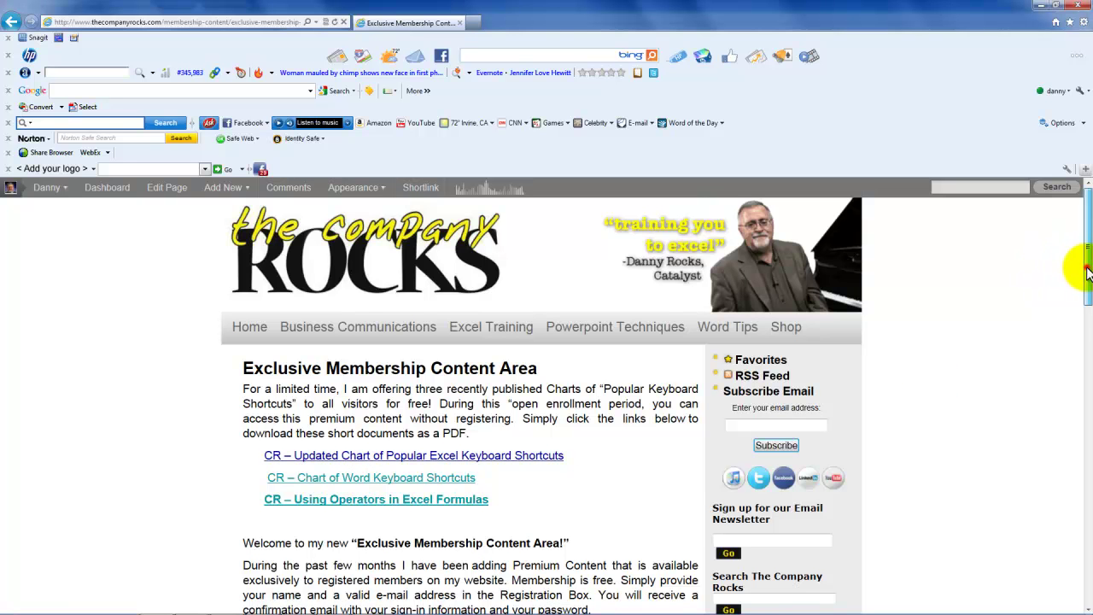
pyautogui.moveTo(1086, 269); pyautogui.dragTo(1087, 424)
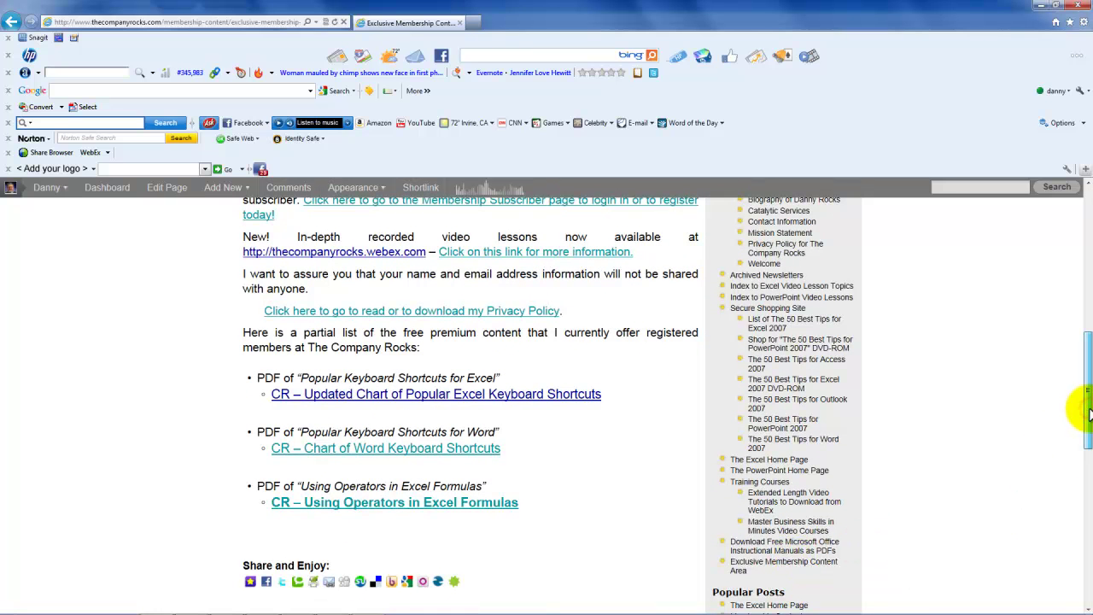
# Step: Bring the Tip 115 workbook back to the front with Windows+Tab Flip 3D
pyautogui.press('super+Tab')
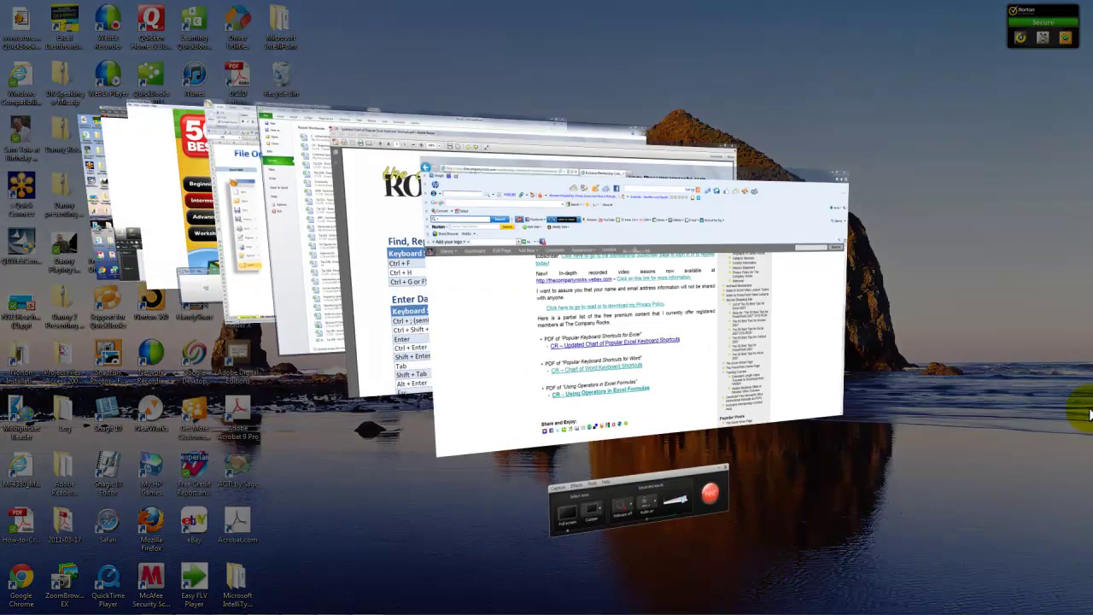
pyautogui.press('super+Tab')
pyautogui.press('super+Tab')
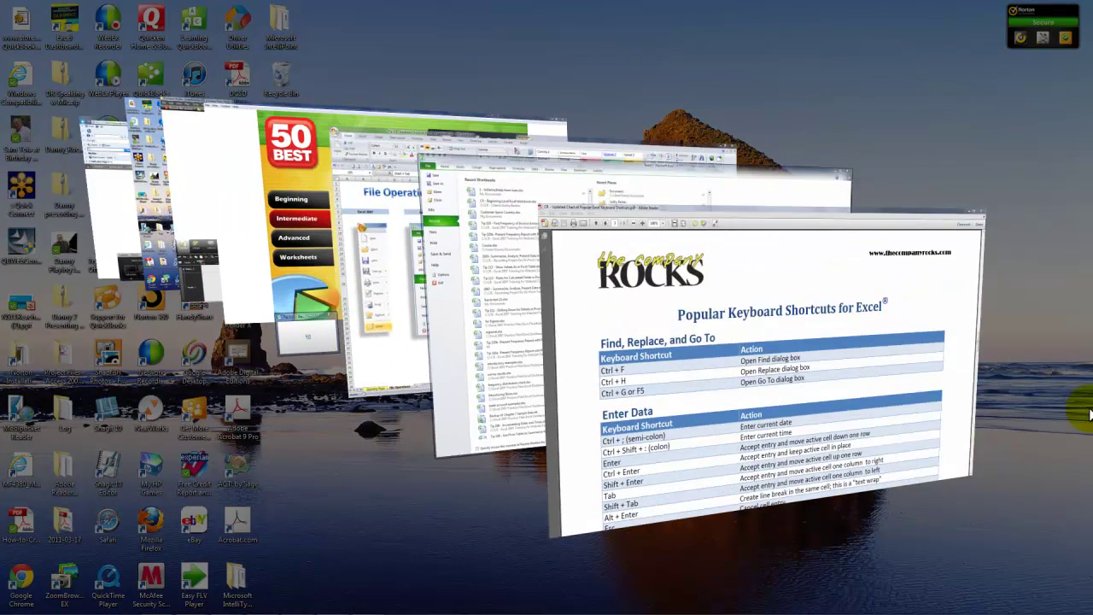
pyautogui.press('super+Tab')
pyautogui.press('super+Tab')
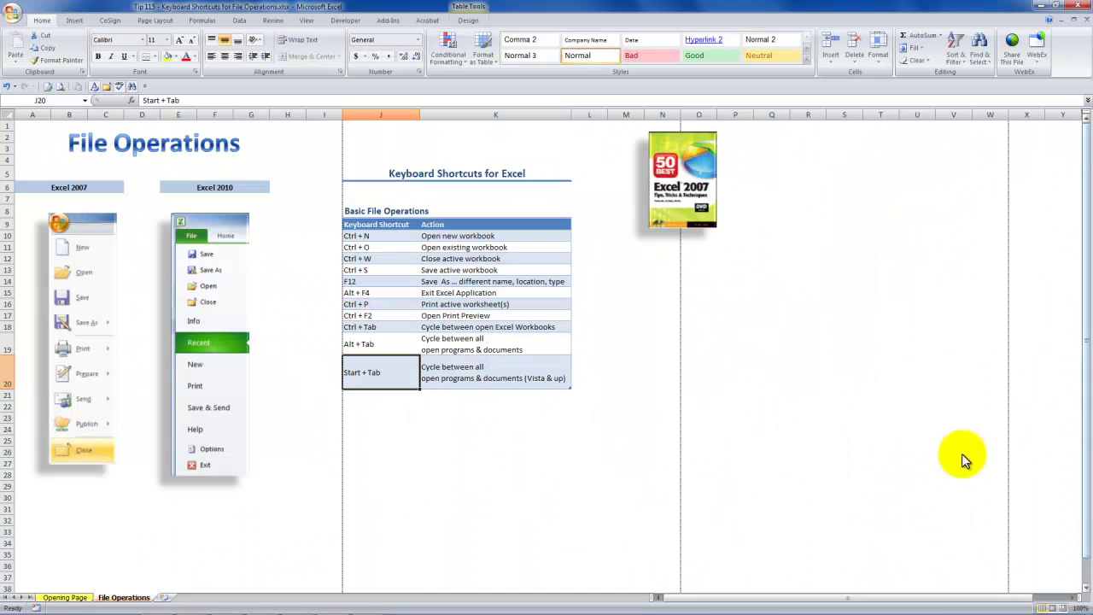
# Step: View the Opening Page sheet, return to File Operations, then bring up the 50 Best Excel 2007 player
pyautogui.click(81, 597)
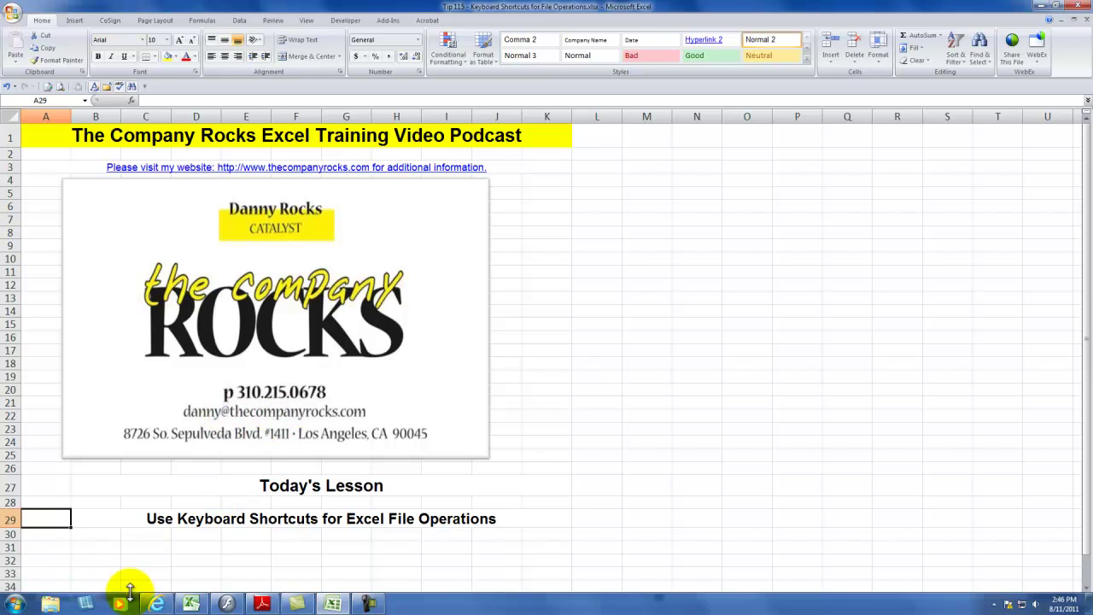
pyautogui.click(124, 597)
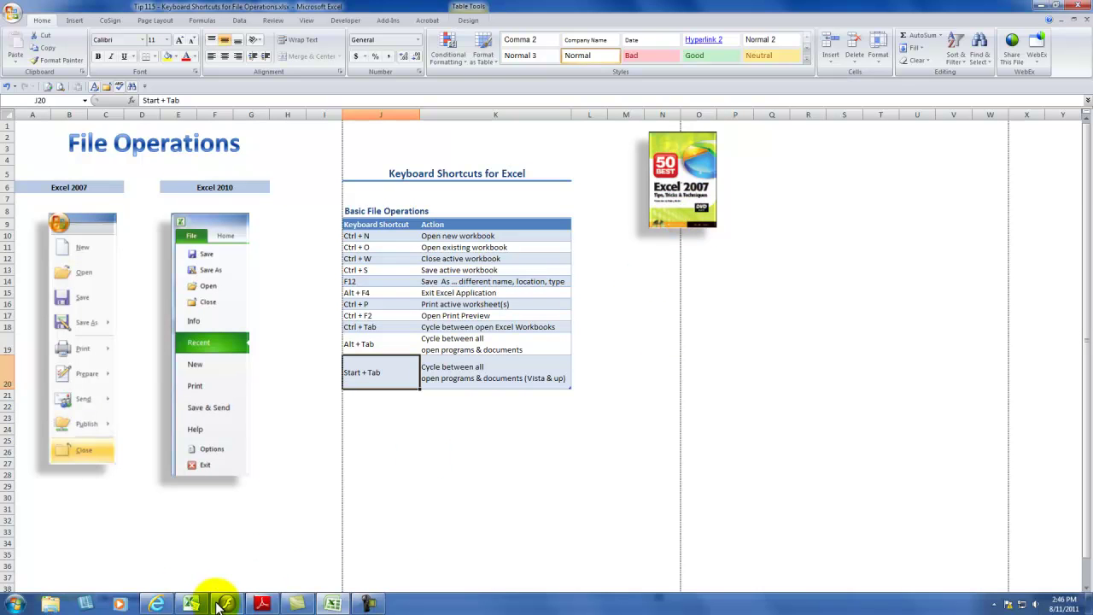
pyautogui.click(226, 604)
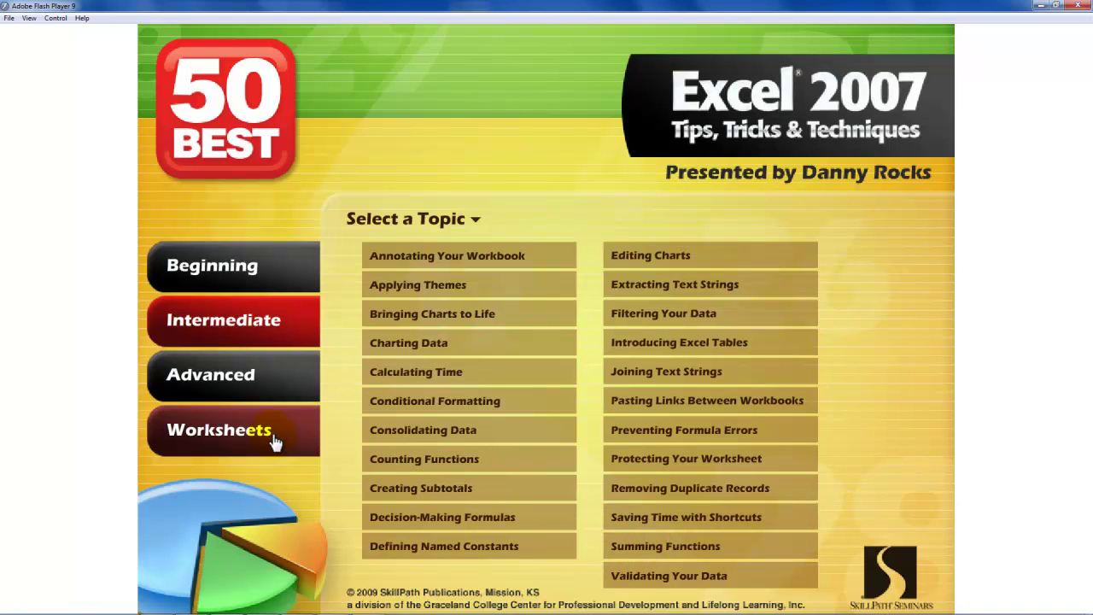
# Step: Browse the DVD's Advanced and Intermediate topic lists, then Flip 3D back to the Tip 115 workbook
pyautogui.click(256, 378)
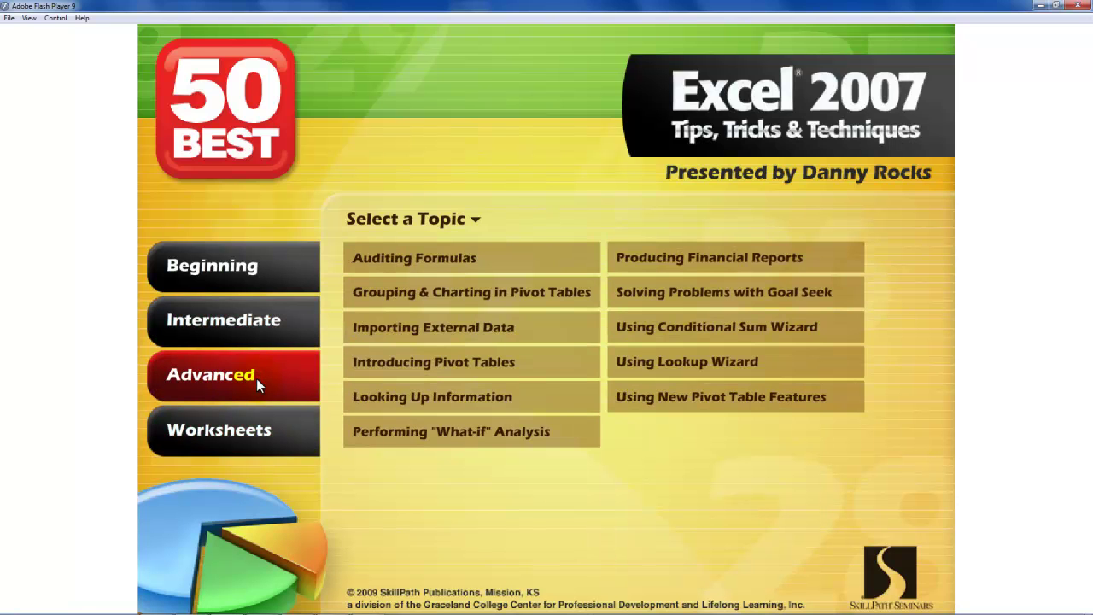
pyautogui.click(264, 328)
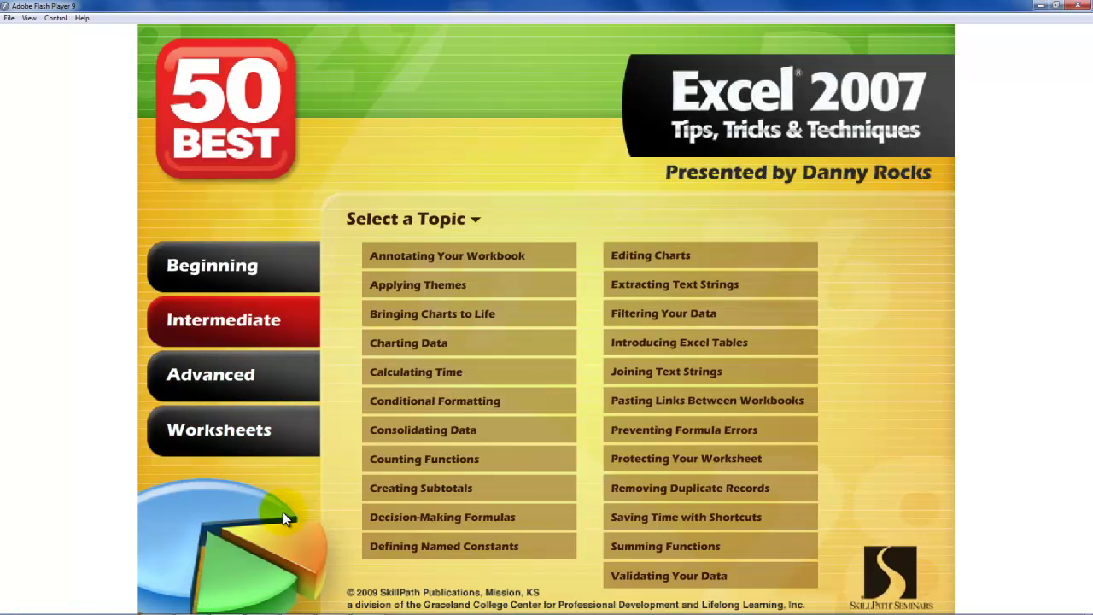
pyautogui.press('super+Tab')
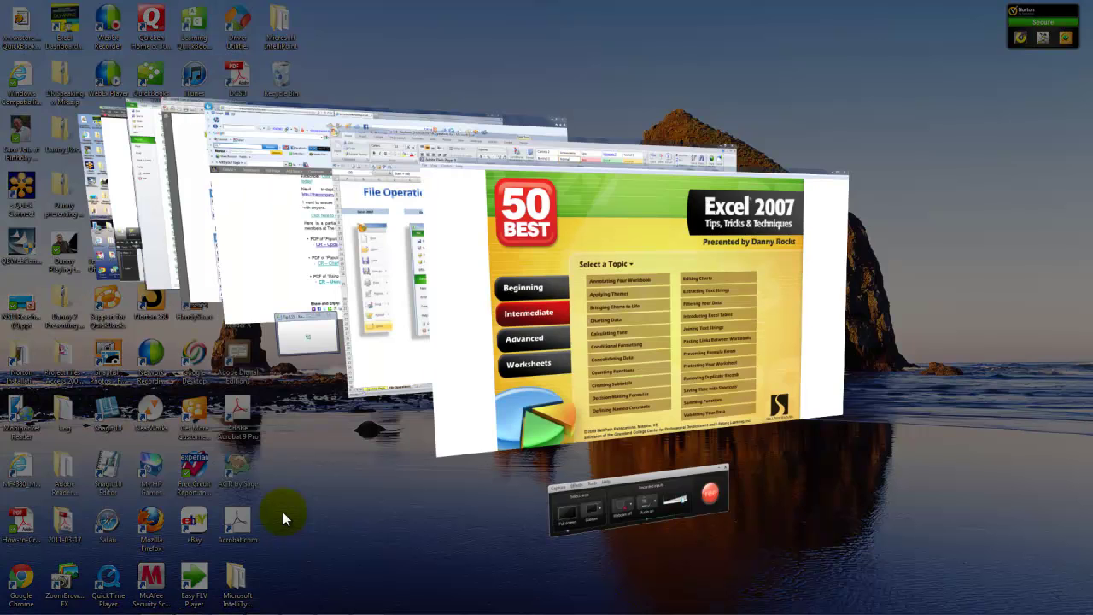
pyautogui.press('super+Tab')
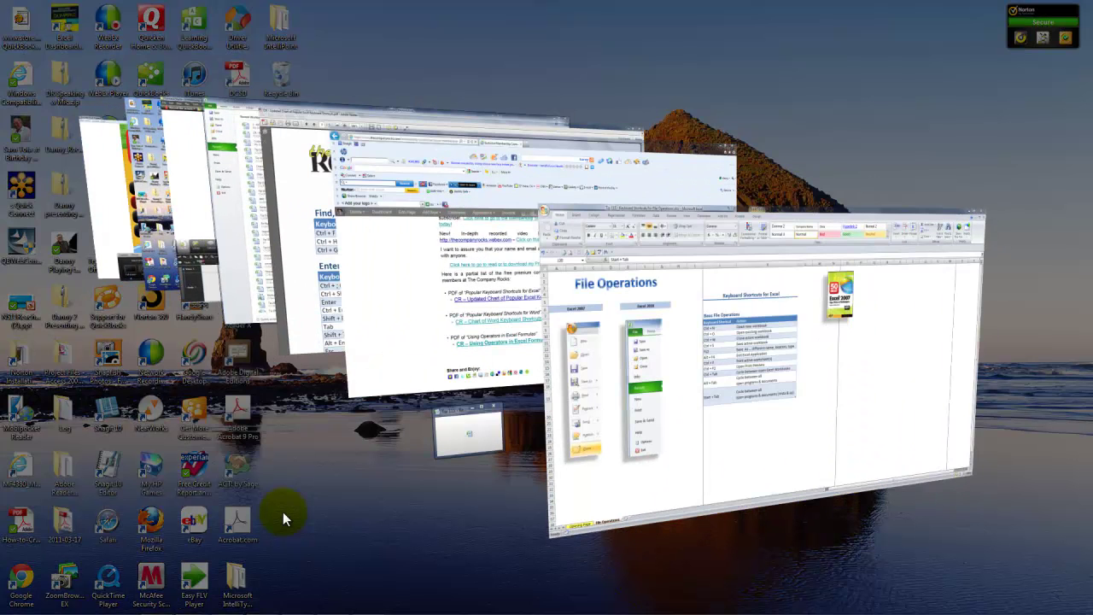